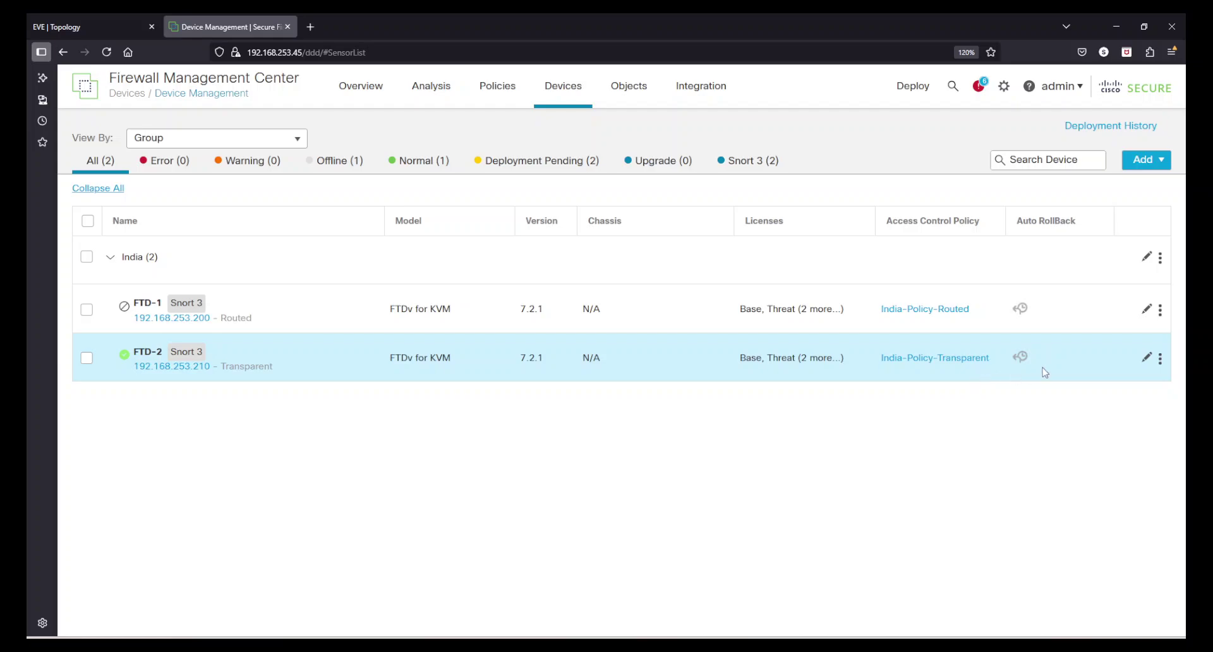
Step: Open the FTD-2 device for editing and go through its GigabitEthernet interfaces 0/0 to 0/3
left_click(1147, 360)
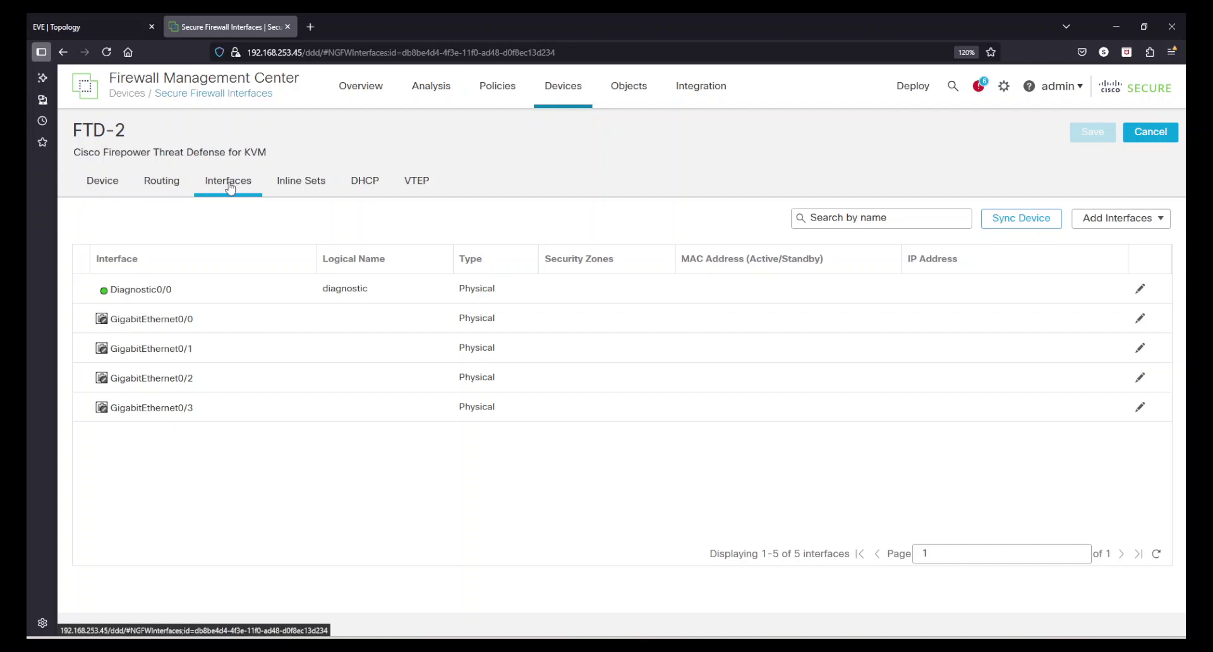
left_click(207, 328)
left_click(217, 358)
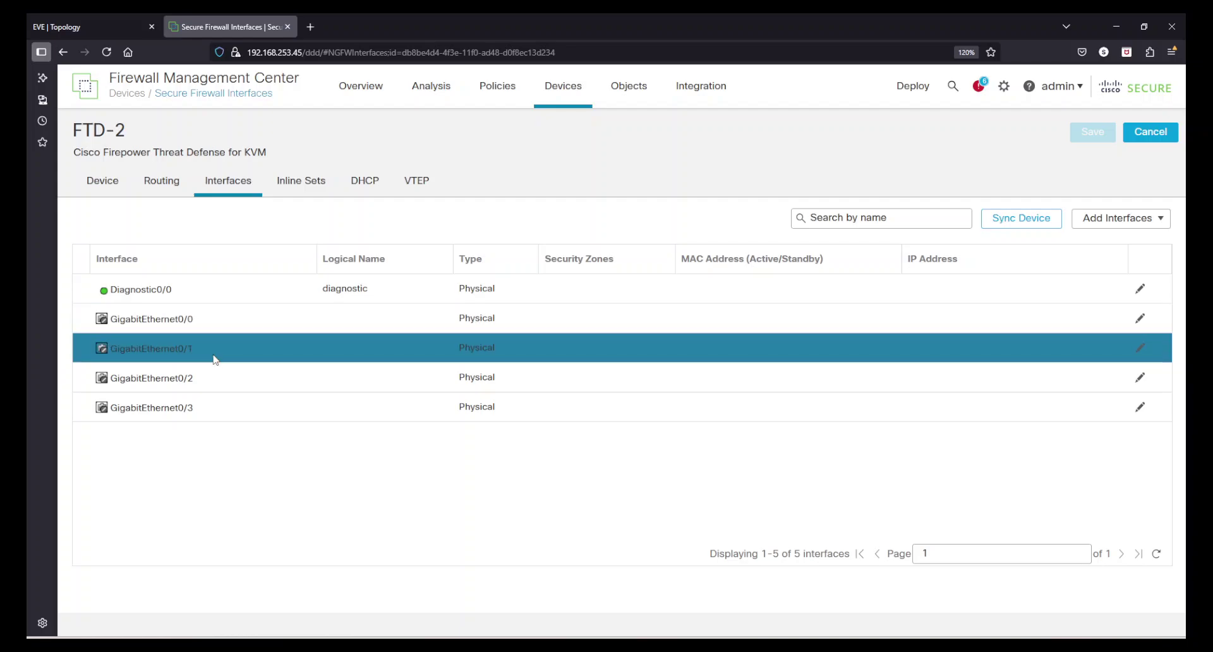
left_click(224, 384)
left_click(231, 414)
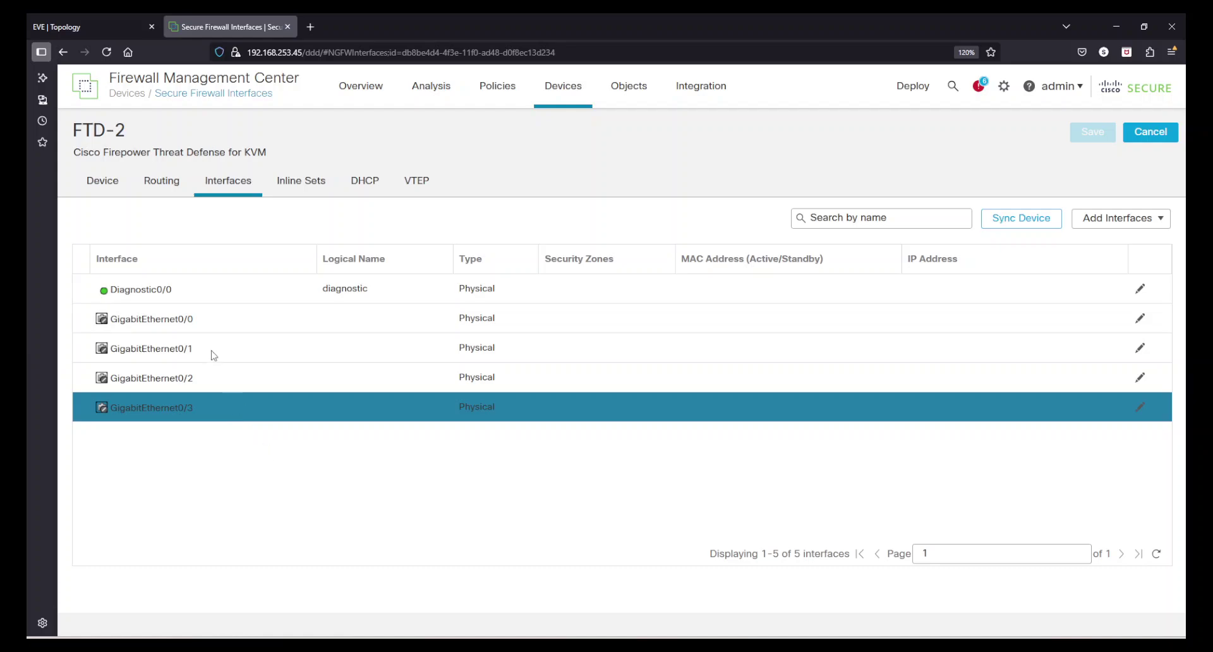
left_click(205, 319)
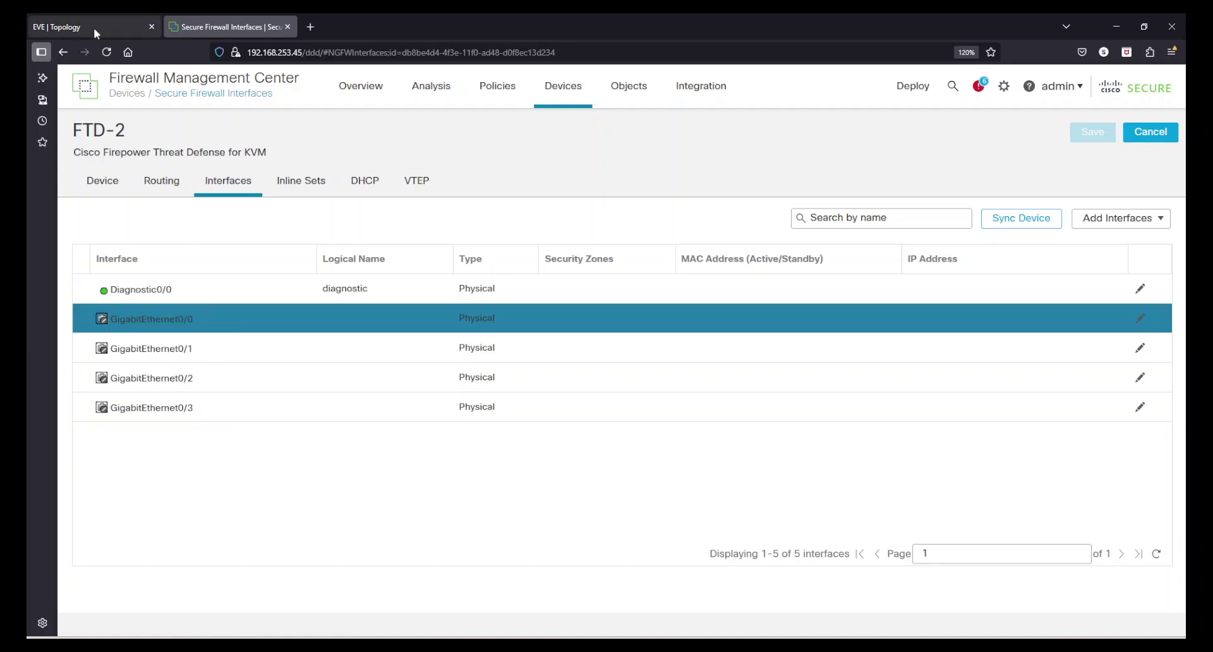
Step: Check the transparent-mode FTD's outside and inside interface assignments in the EVE topology, and return to FTD-2's interface list
mouse_move(93, 27)
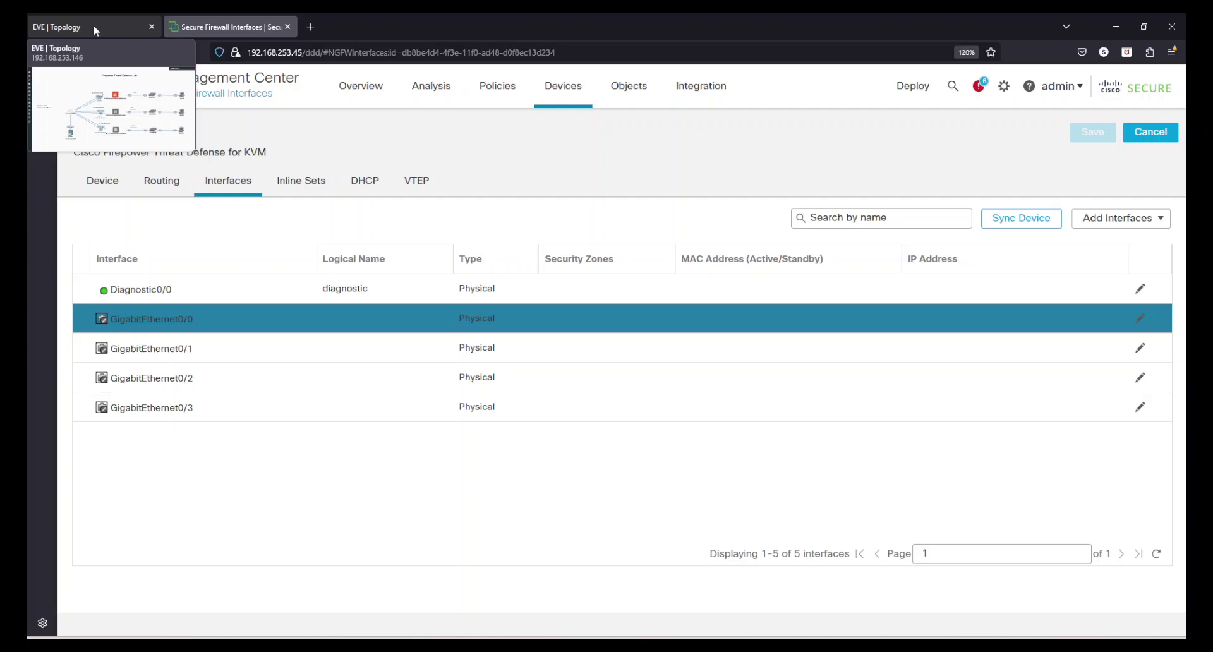
left_click(93, 27)
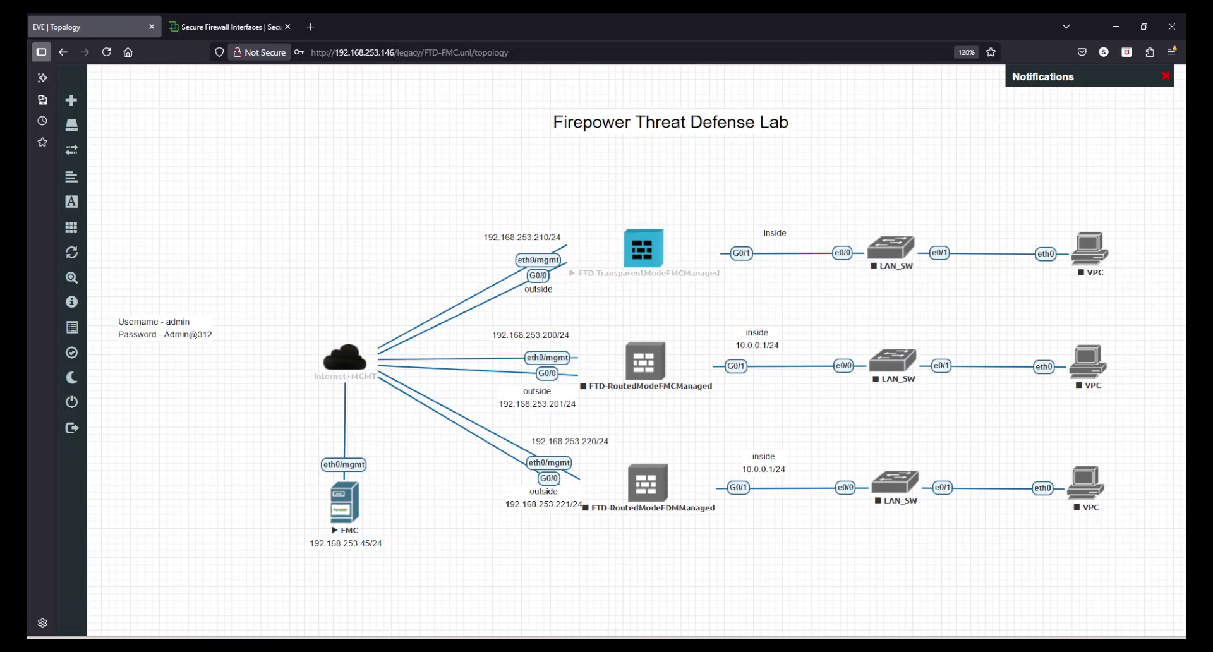
left_click(197, 15)
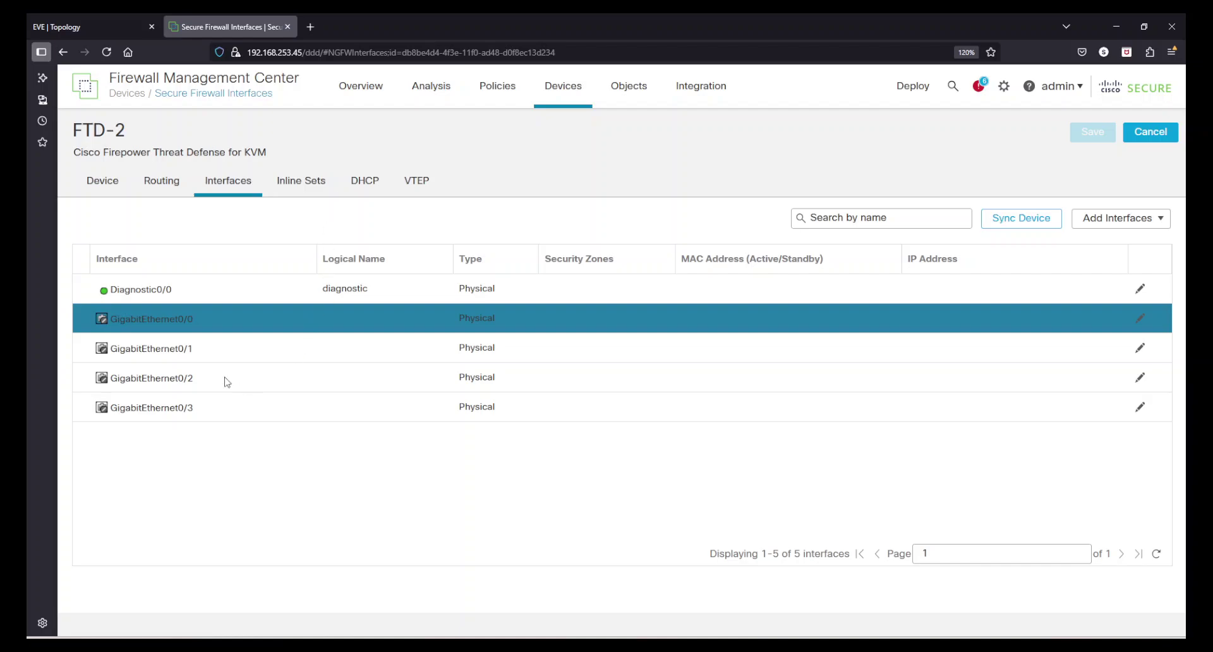
Step: Name GigabitEthernet0/0 outside, enable it, describe it as "Outside transparent" and keep the mode at None
left_click(1141, 319)
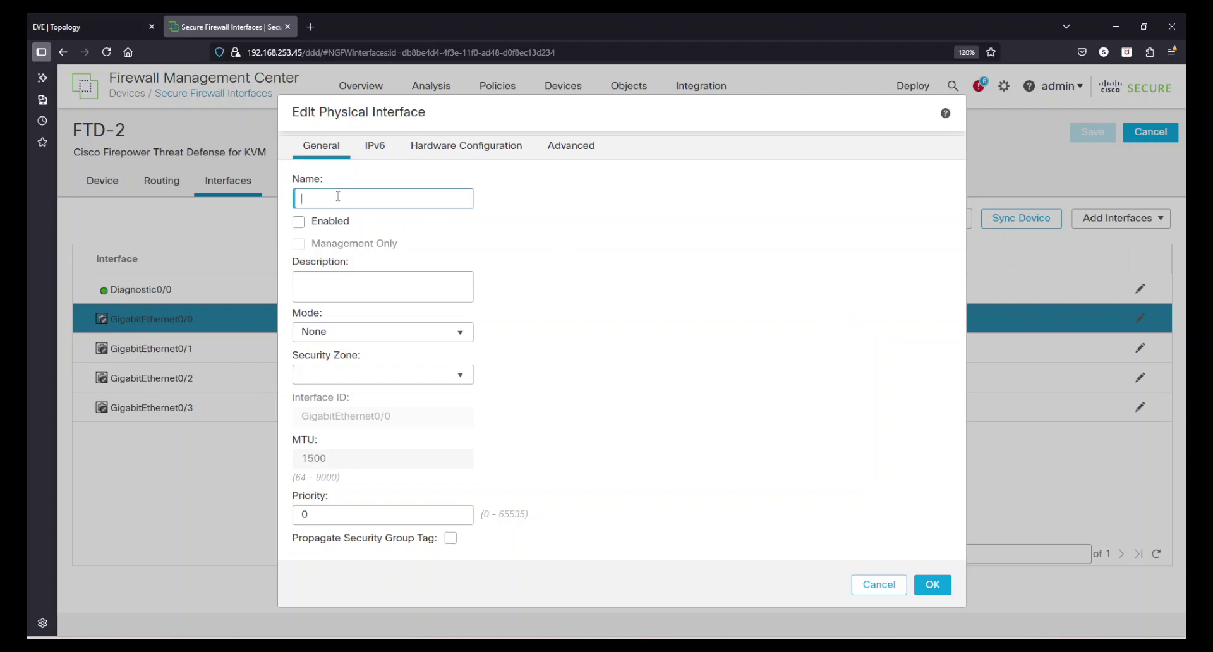
type("outside")
left_click(299, 222)
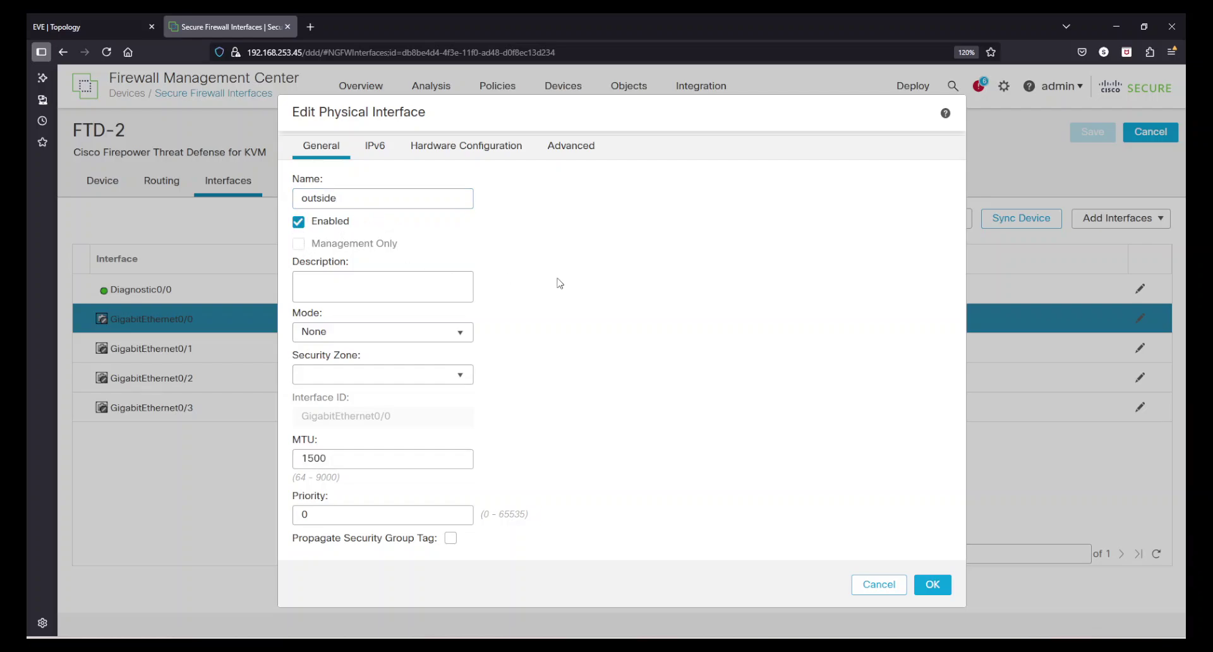
left_click(400, 285)
type("Outside transparent")
left_click(460, 335)
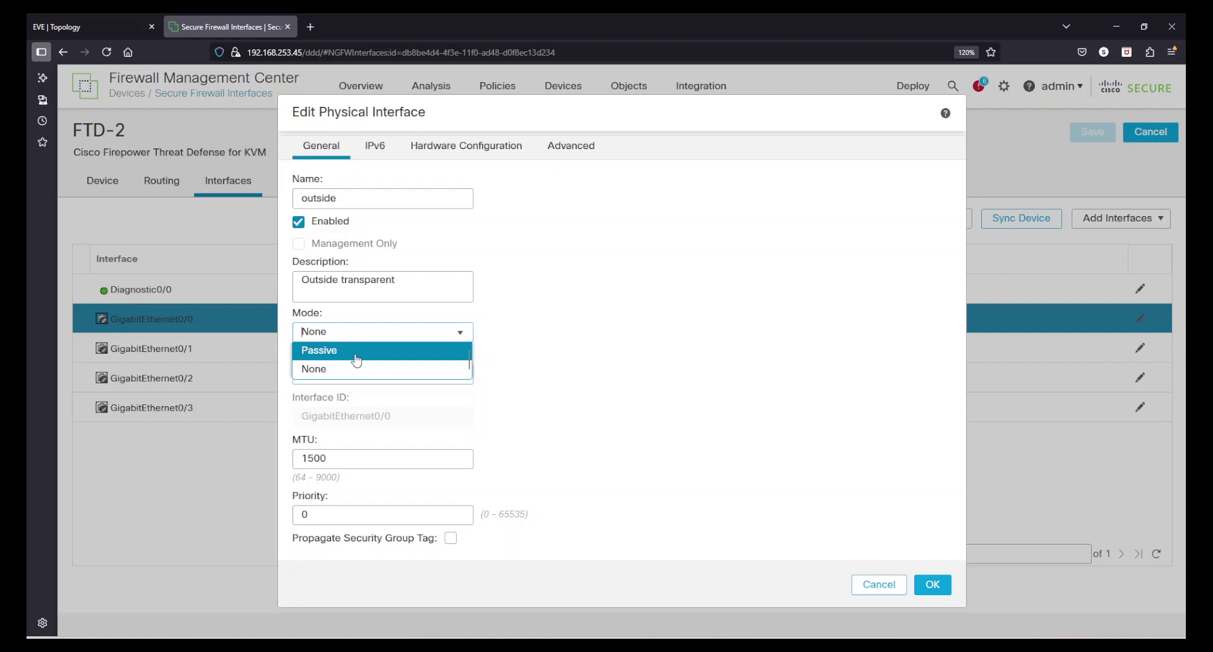
left_click(407, 368)
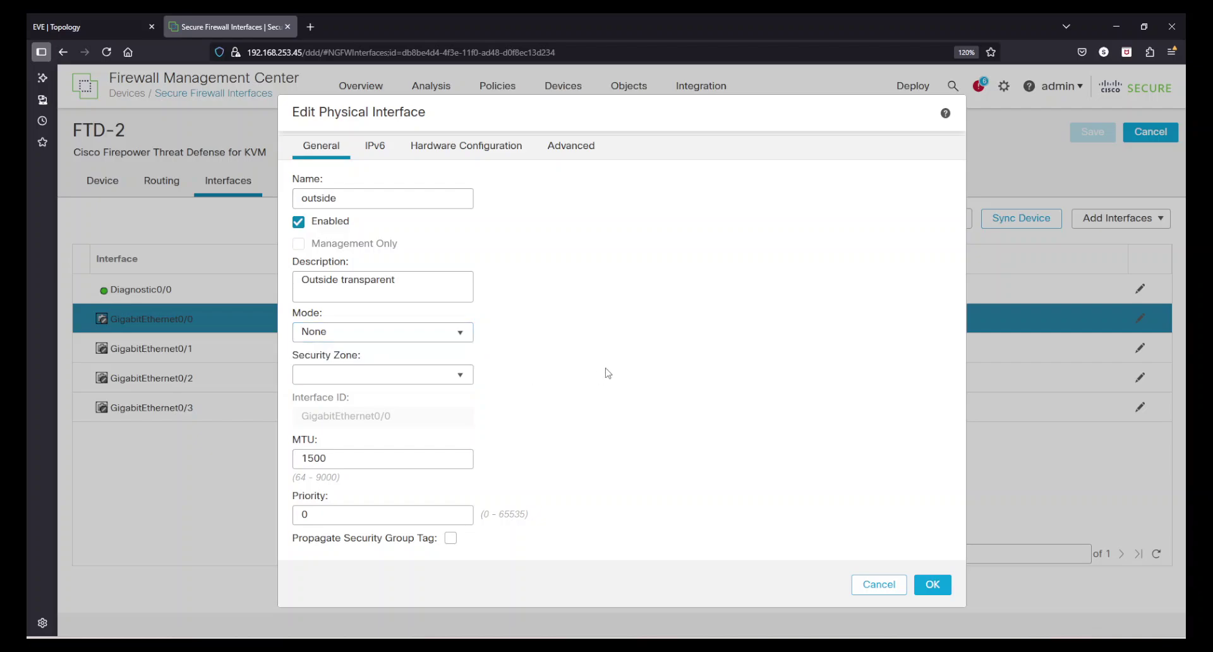
Step: Try to create a security zone named outside for GigabitEthernet0/0, and create it as outside-t instead
left_click(442, 377)
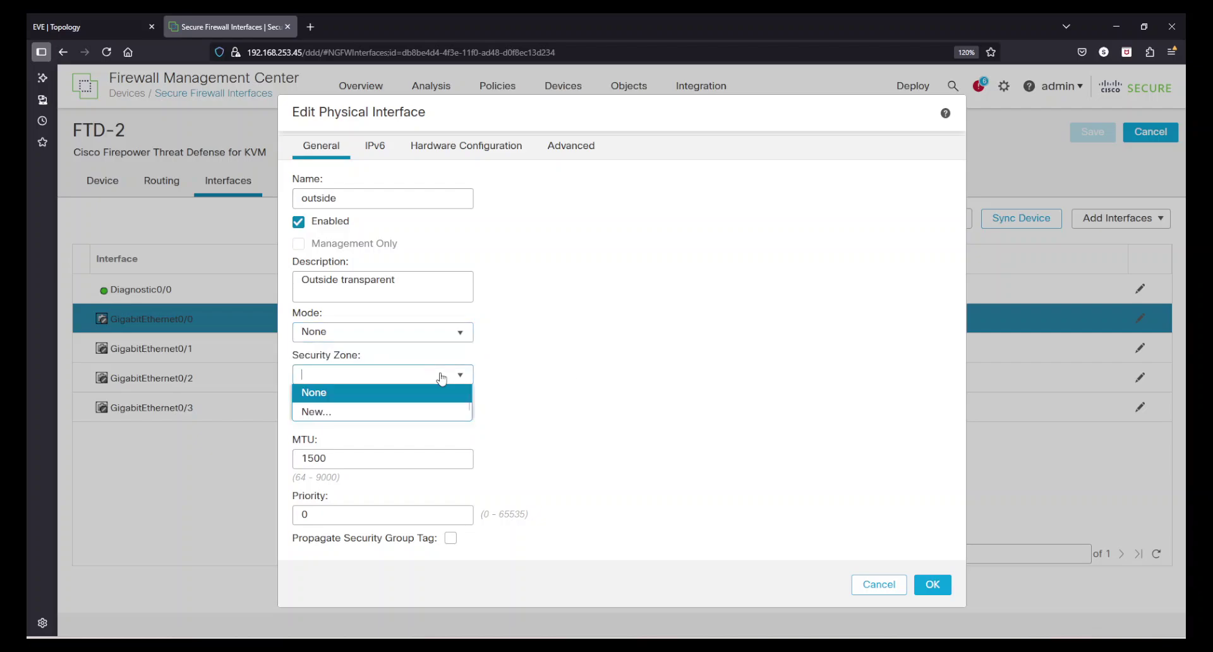
left_click(350, 409)
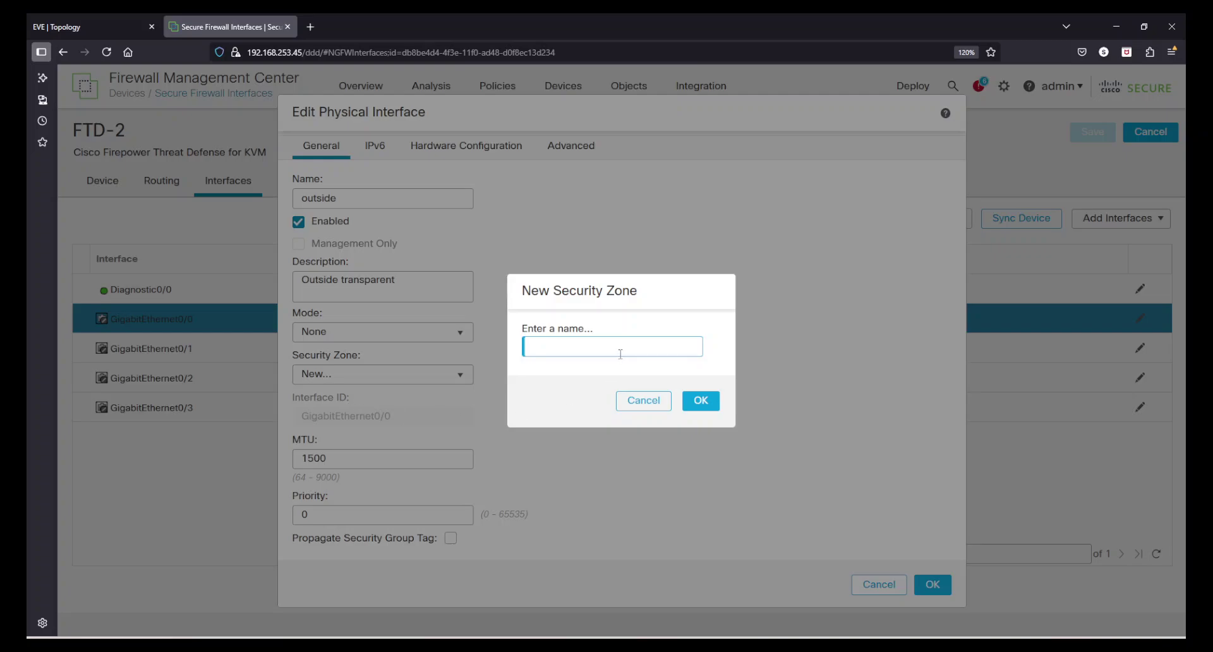
type("outside")
left_click(700, 400)
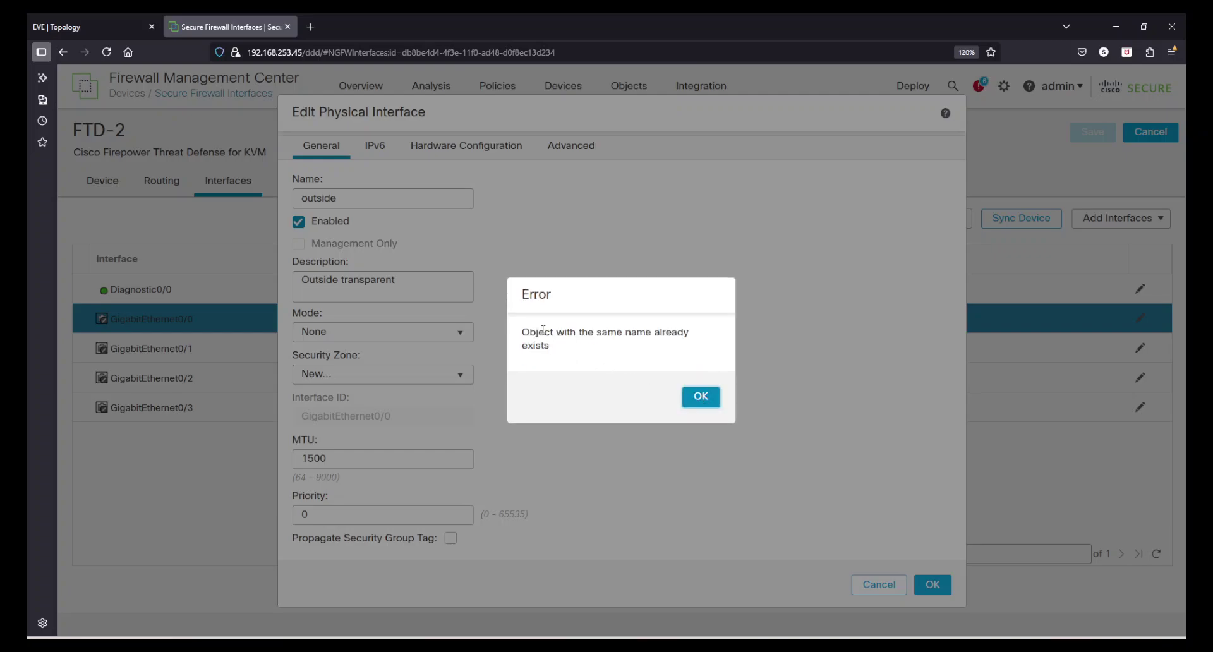
left_click_drag(524, 331, 668, 330)
left_click(664, 326)
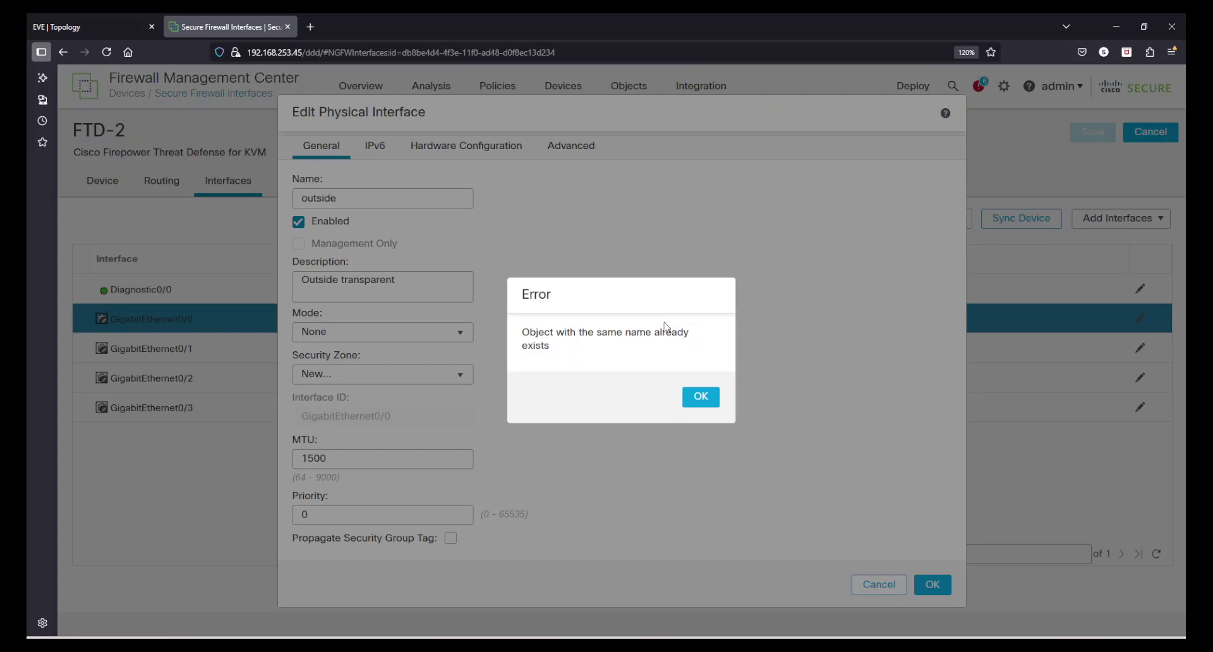
left_click(703, 397)
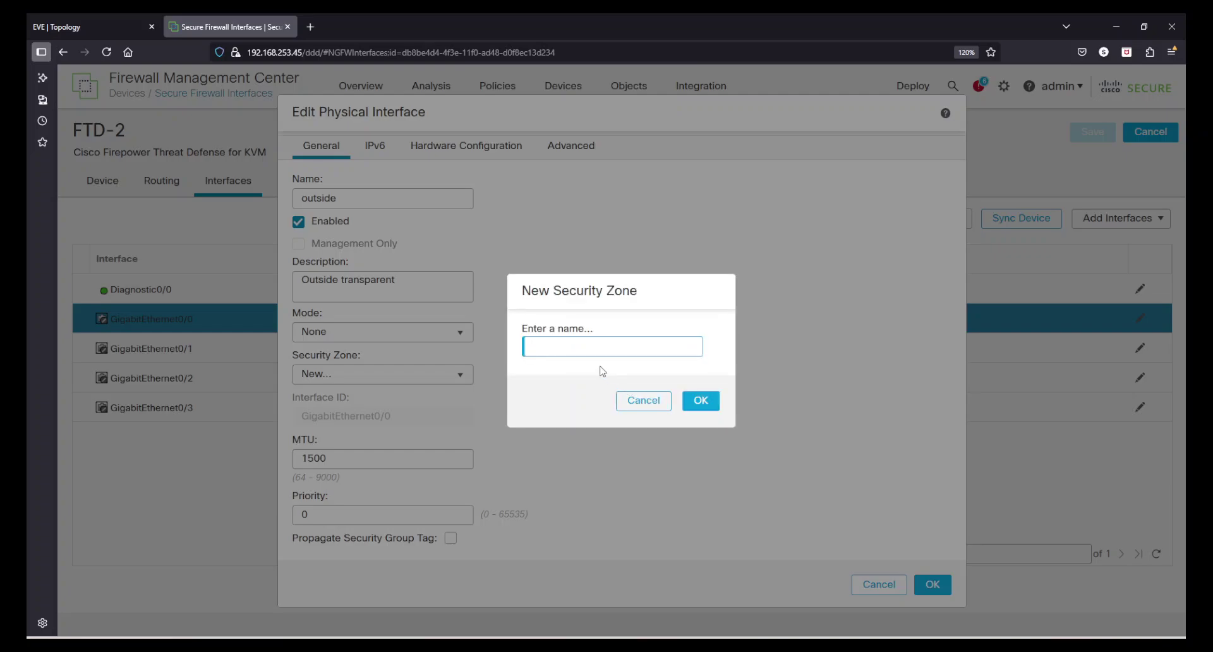
type("outside-t")
left_click(708, 401)
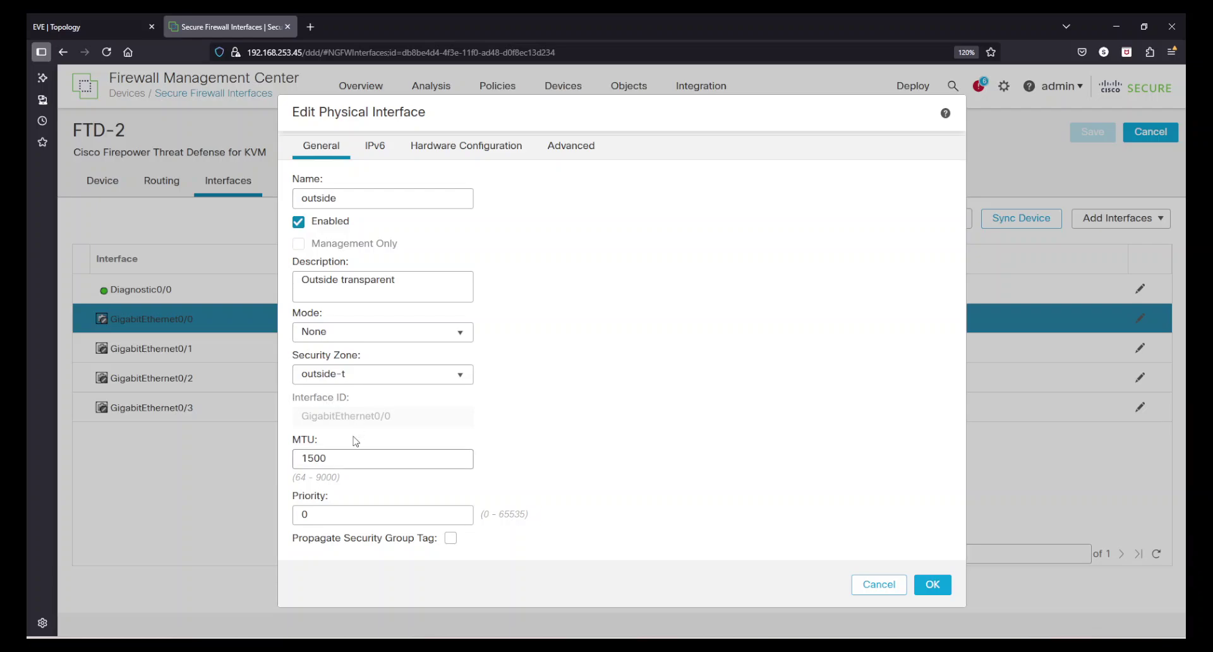
Step: Review GigabitEthernet0/0's IPv6, hardware, ARP and MAC, security and MAC address settings, and accept the interface configuration
left_click(331, 458)
left_click(375, 146)
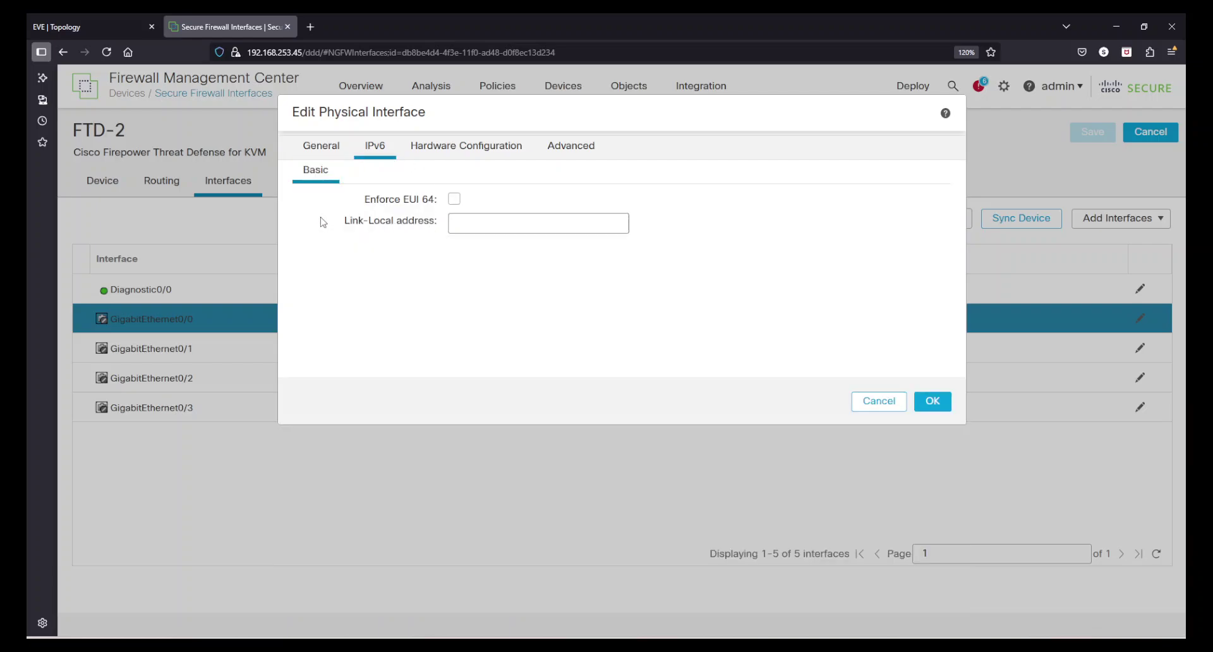
left_click(448, 147)
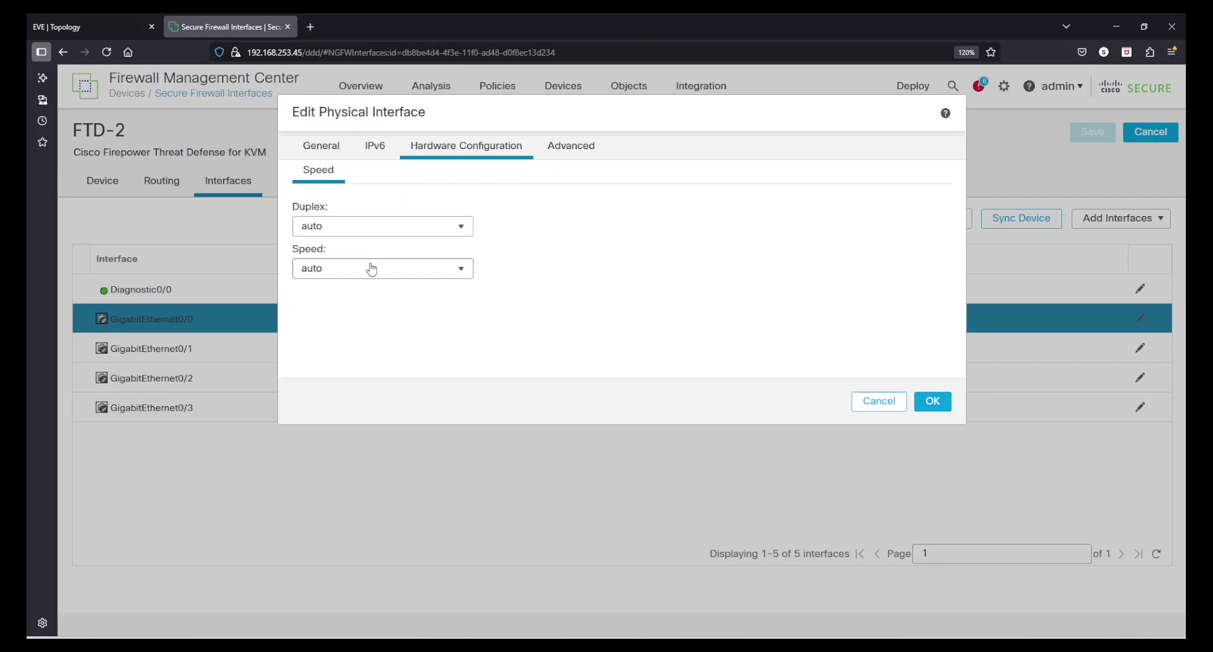
left_click(552, 156)
left_click(415, 177)
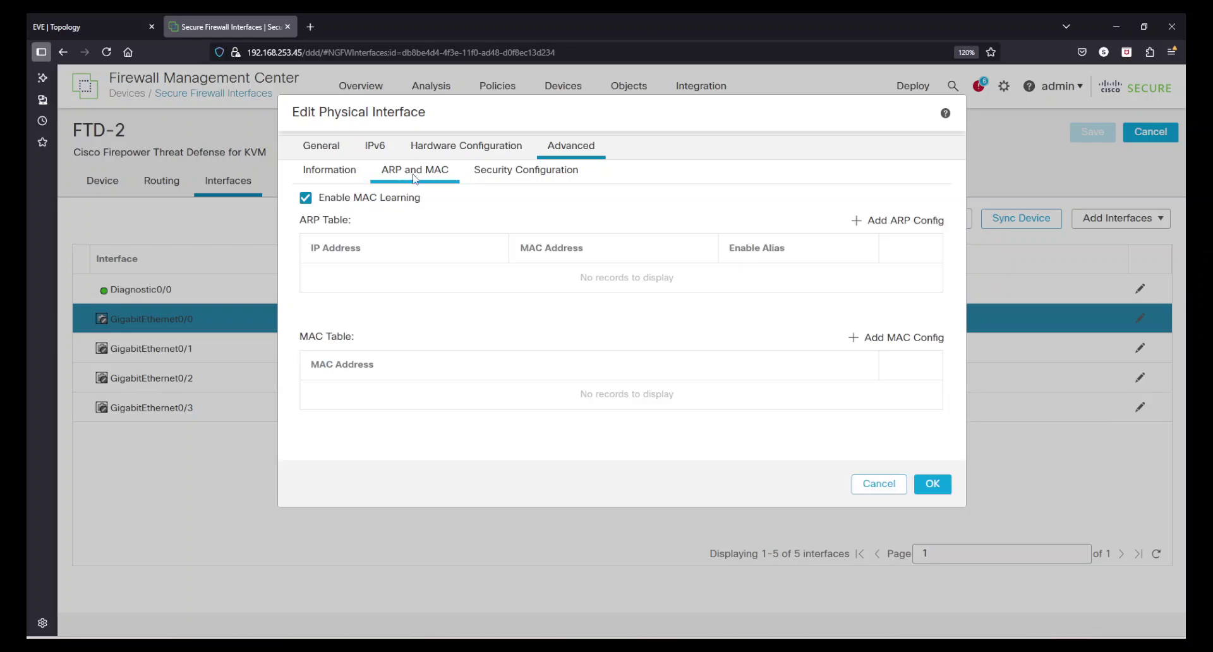
left_click(529, 180)
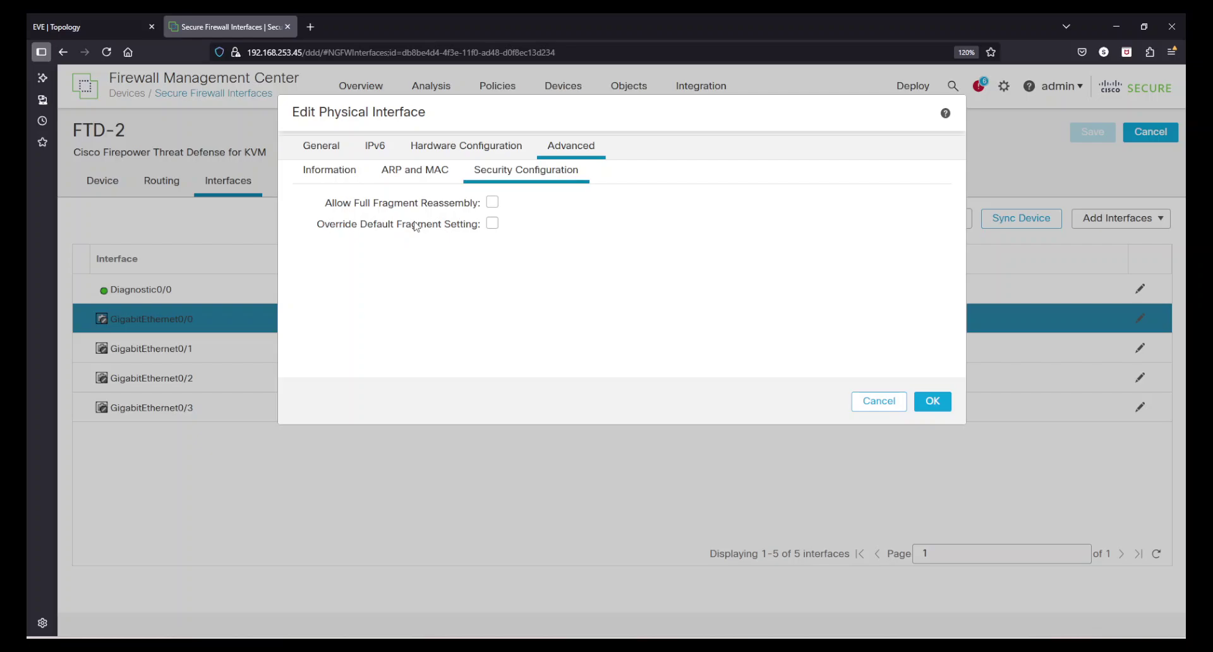
left_click(423, 175)
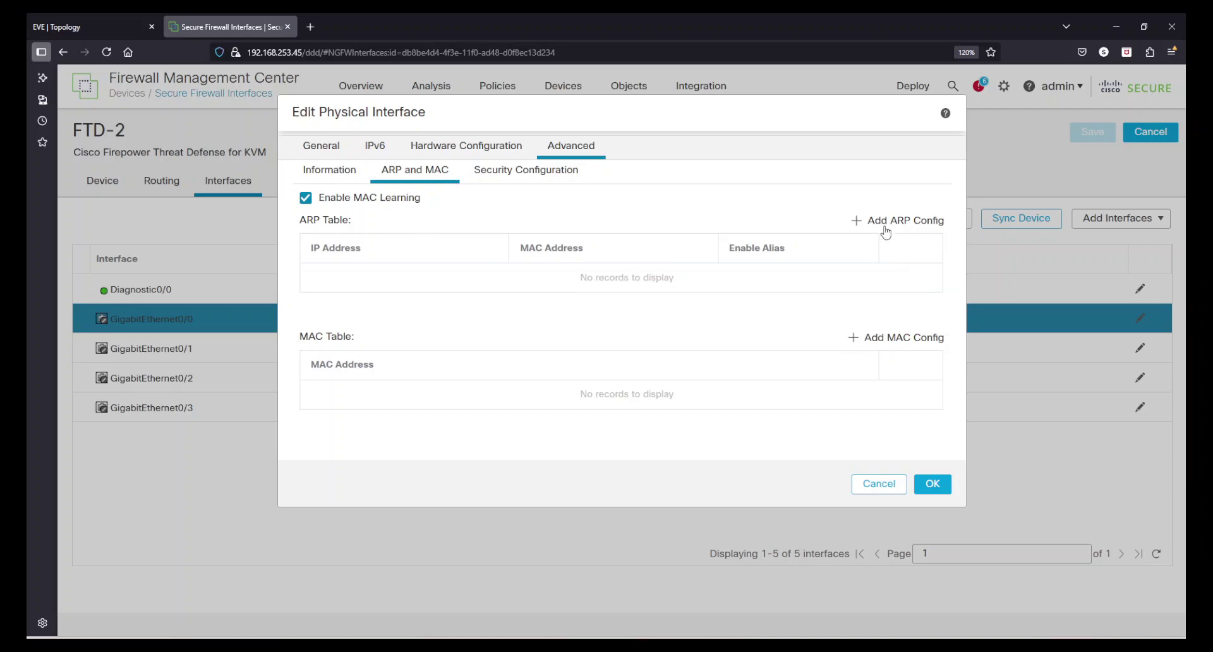
left_click(329, 170)
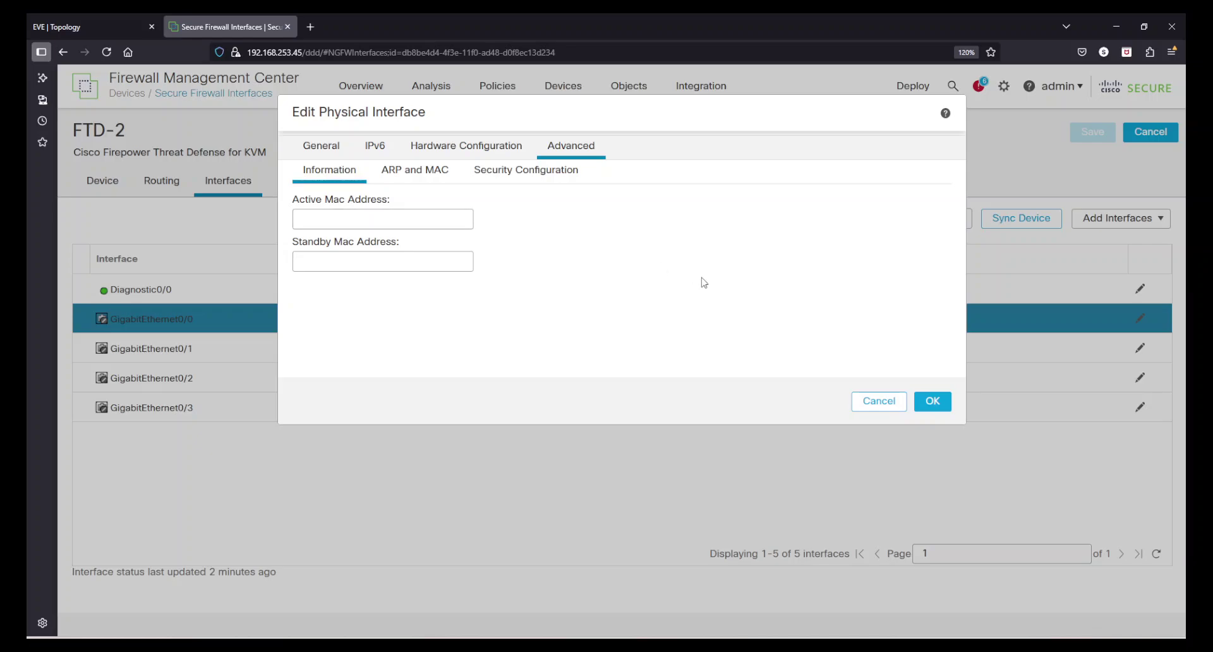
left_click(337, 216)
left_click(350, 261)
left_click(663, 283)
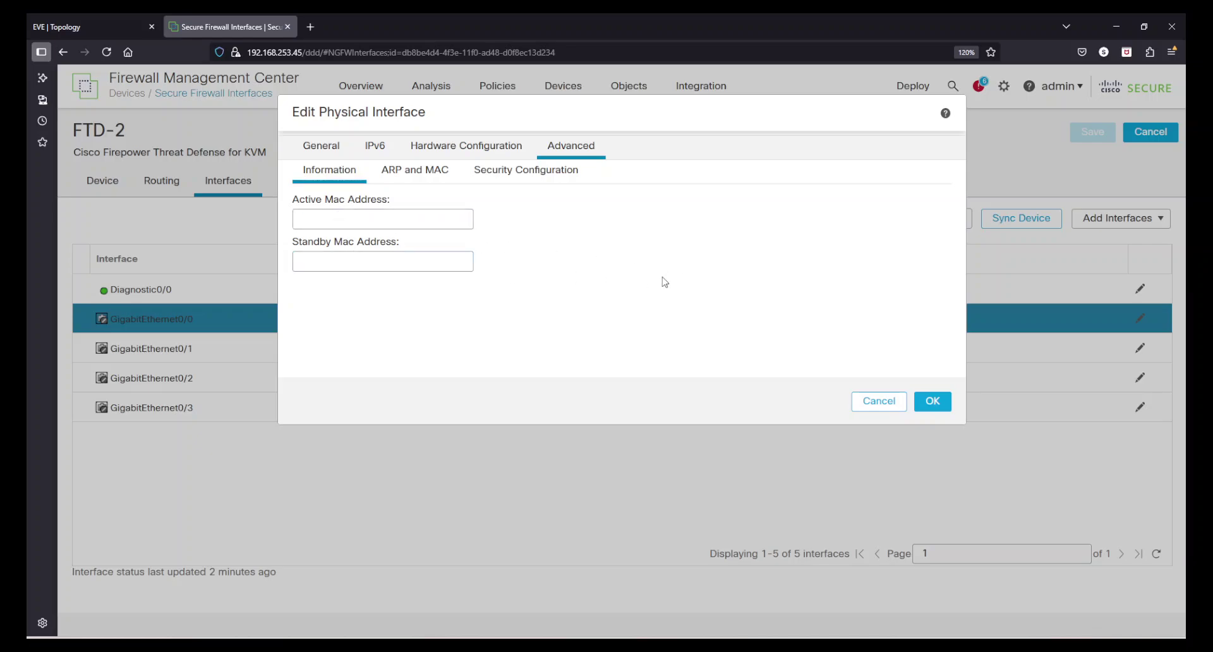
left_click(317, 144)
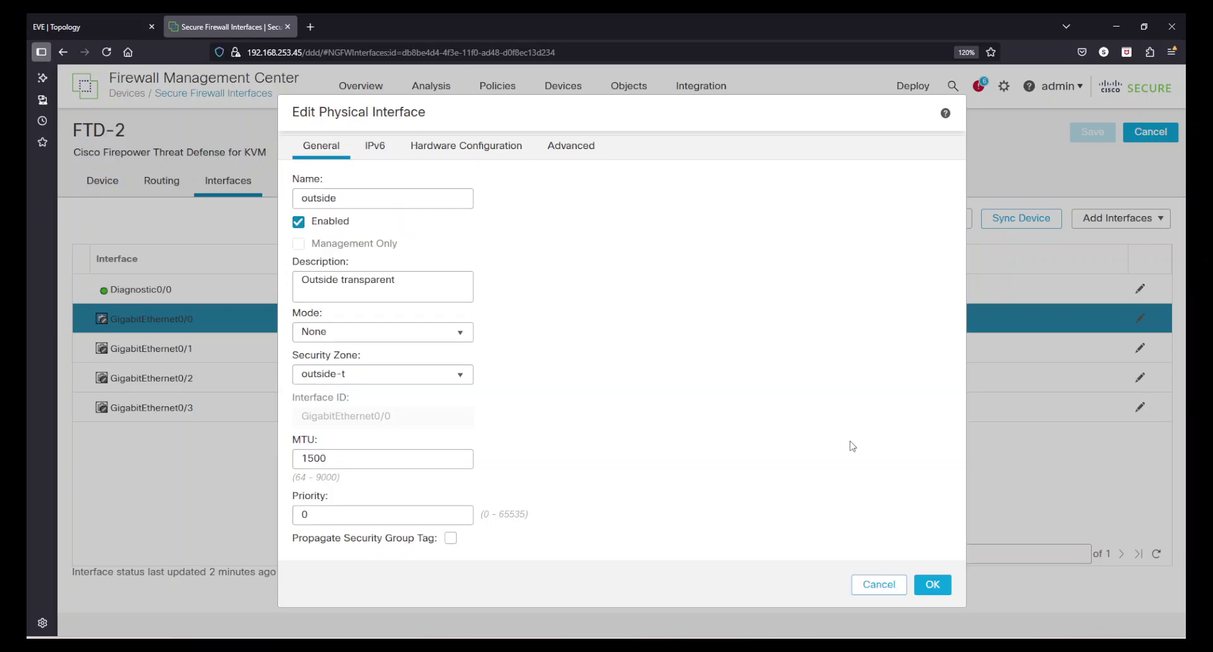
left_click(931, 582)
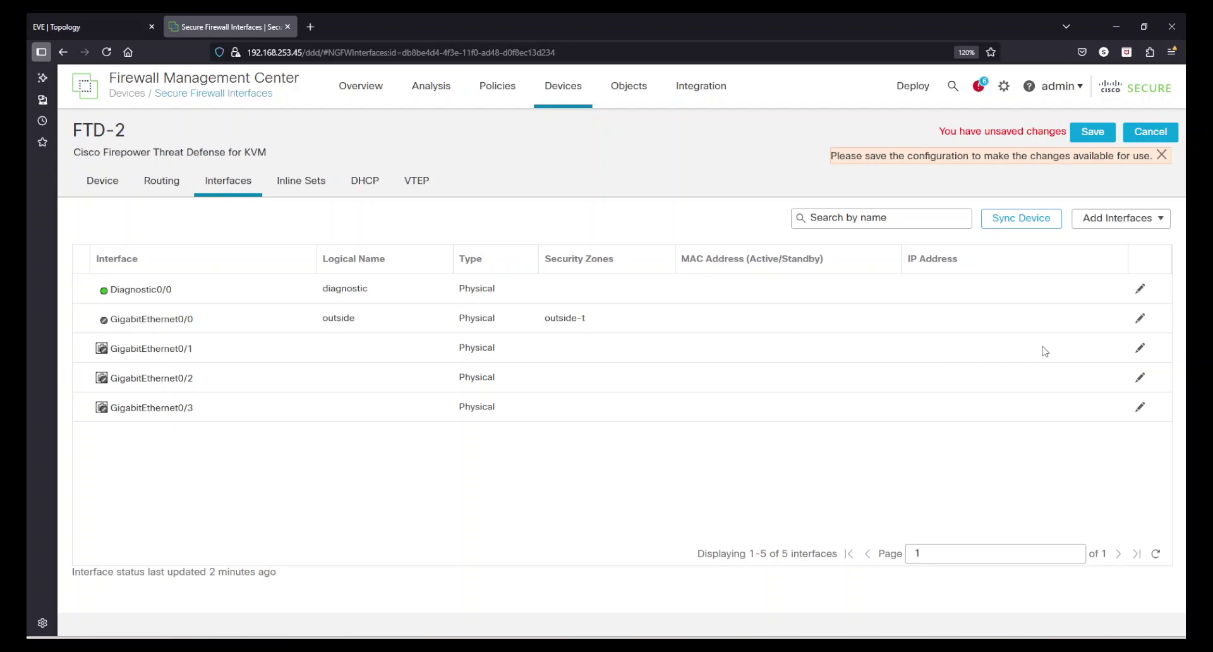
Step: Name GigabitEthernet0/1 inside, enable it and describe it as "Inside transparent"
left_click(1140, 352)
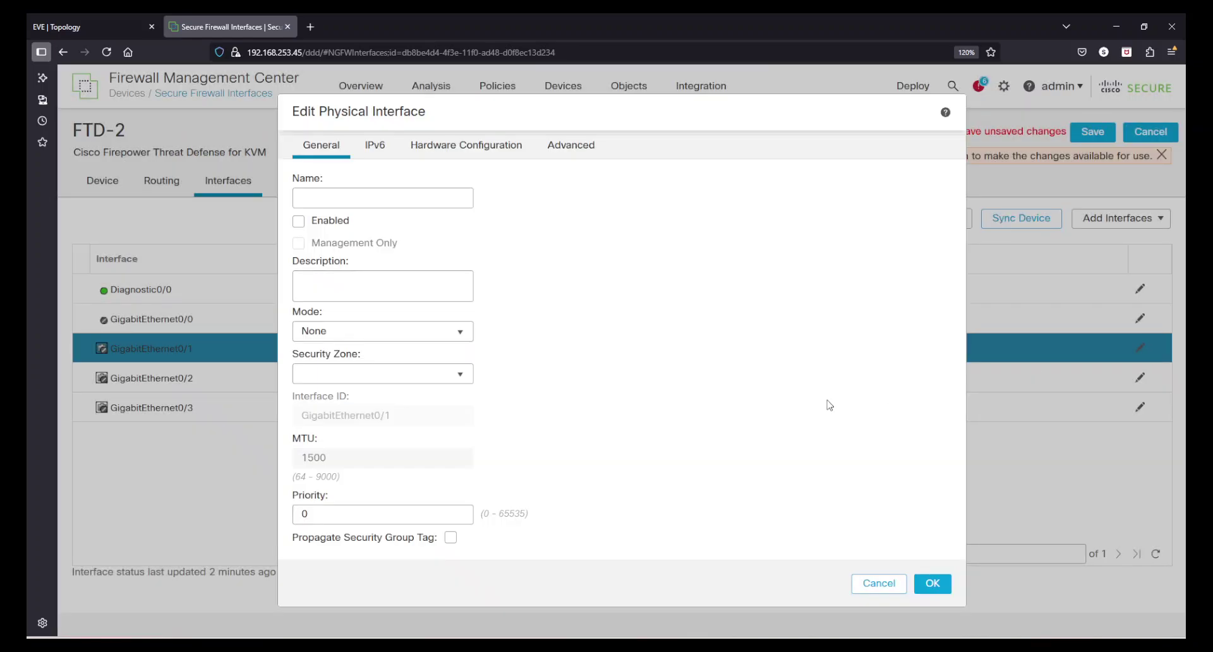
left_click(355, 199)
type("inside")
left_click(298, 221)
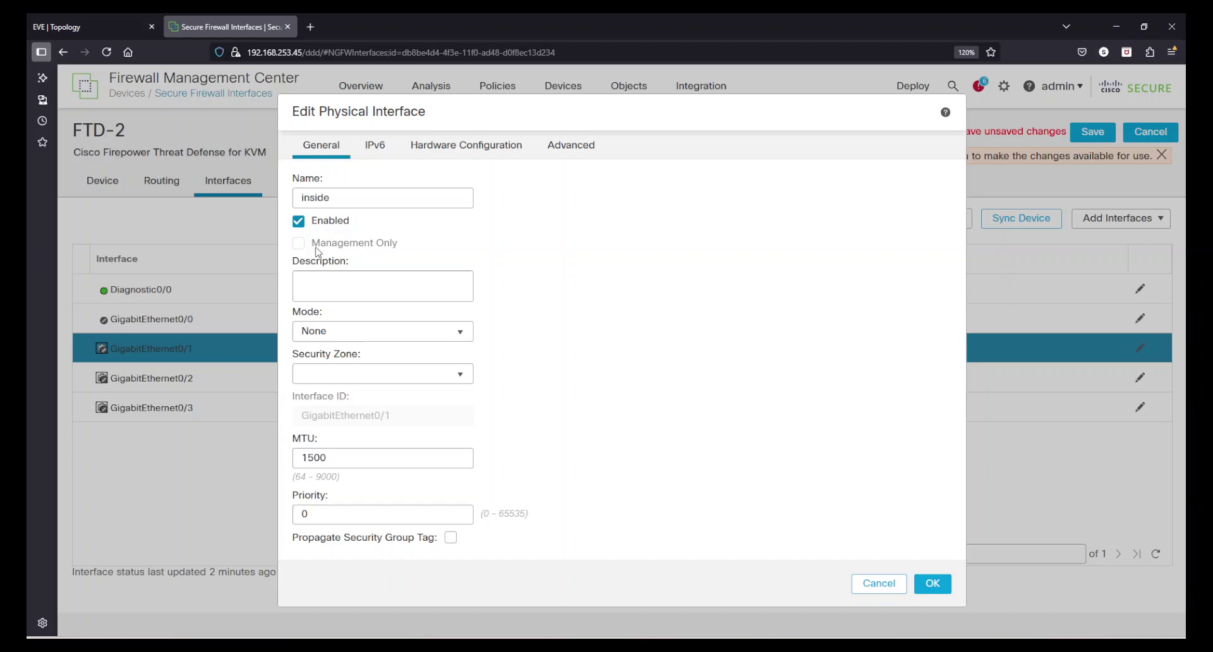
left_click(342, 281)
type("Inside transparent")
Step: Create a new security zone named inside-t and assign it to GigabitEthernet0/1
left_click(461, 378)
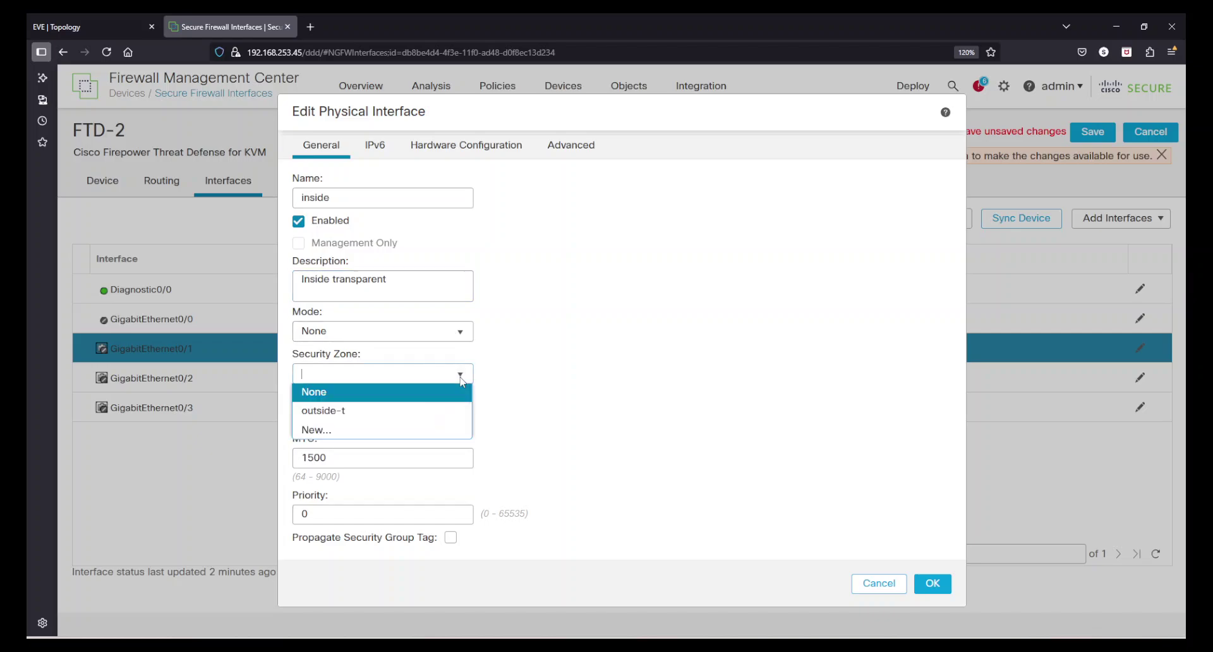
left_click(316, 430)
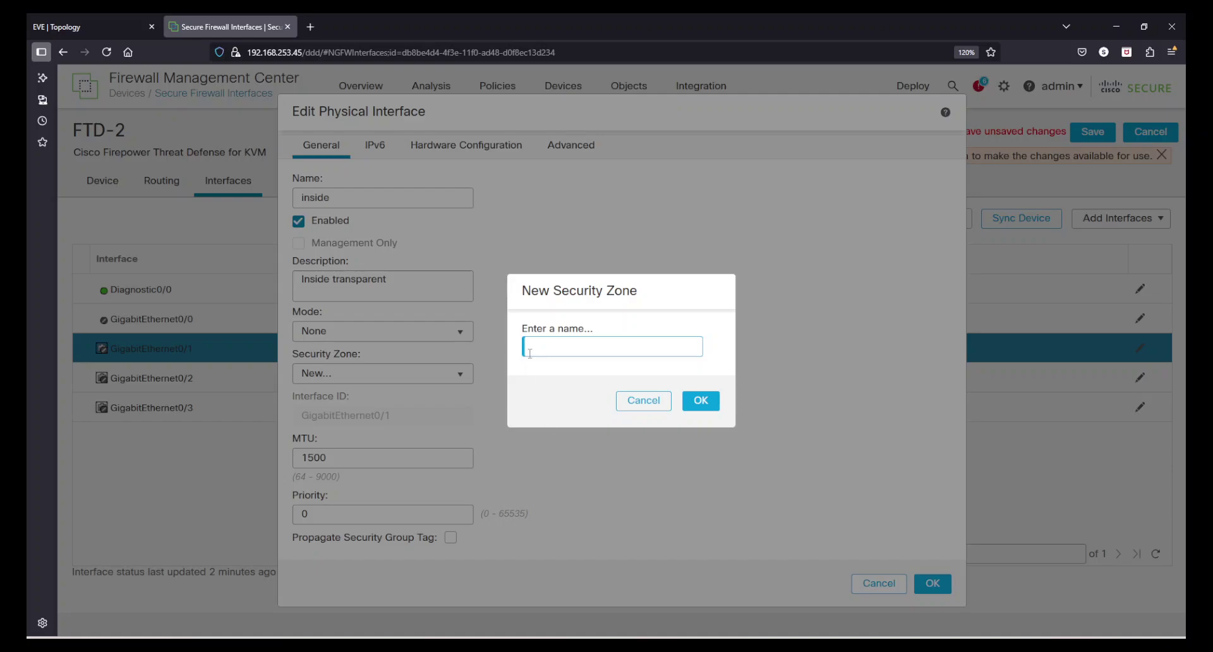
type("inside-t")
left_click(703, 403)
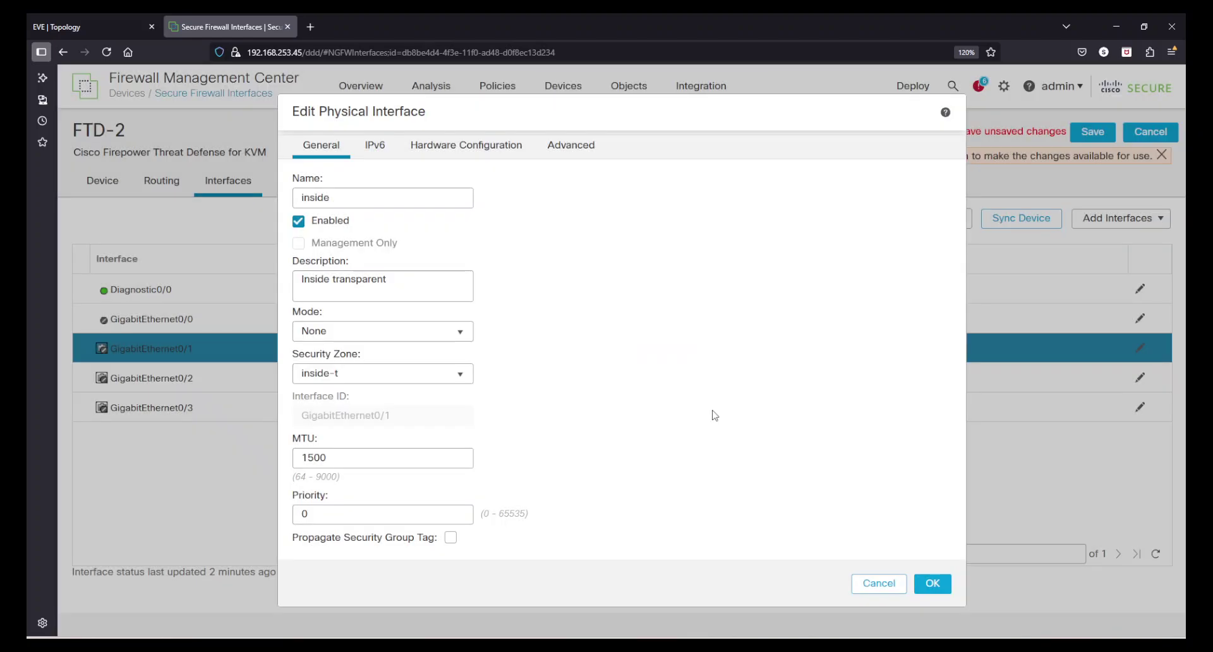
Step: Review GigabitEthernet0/1's MTU, priority, IPv6, hardware and advanced settings, and accept the interface configuration
left_click(367, 457)
left_click(393, 506)
left_click(379, 156)
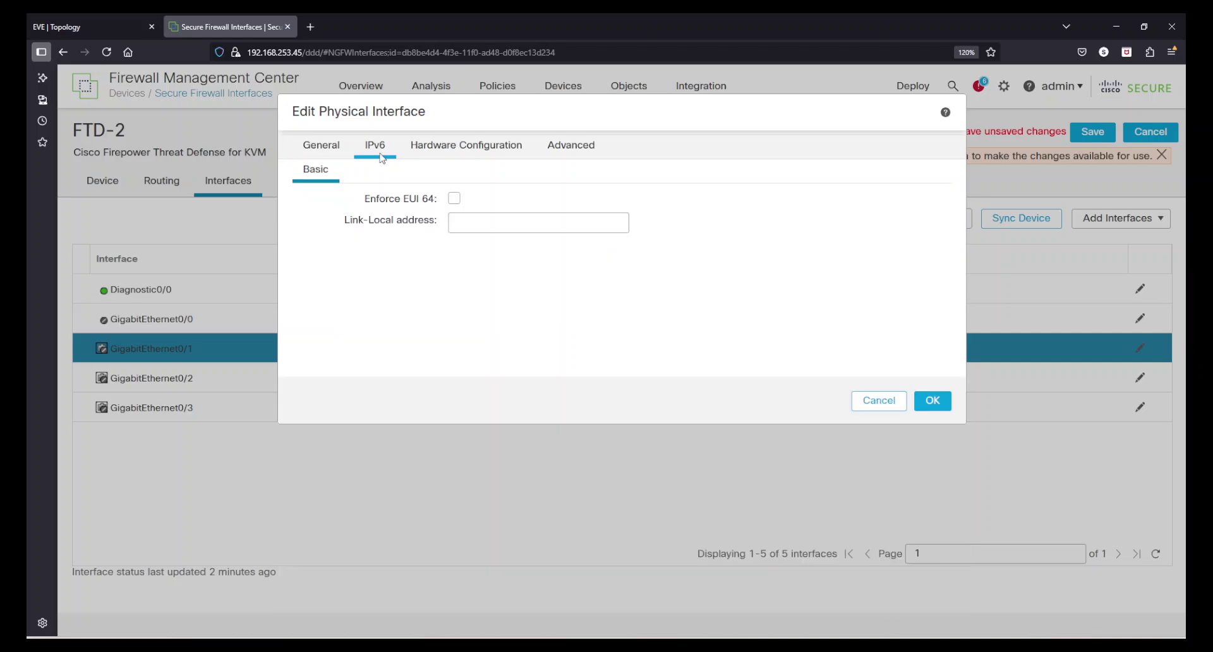
left_click(499, 155)
left_click(580, 157)
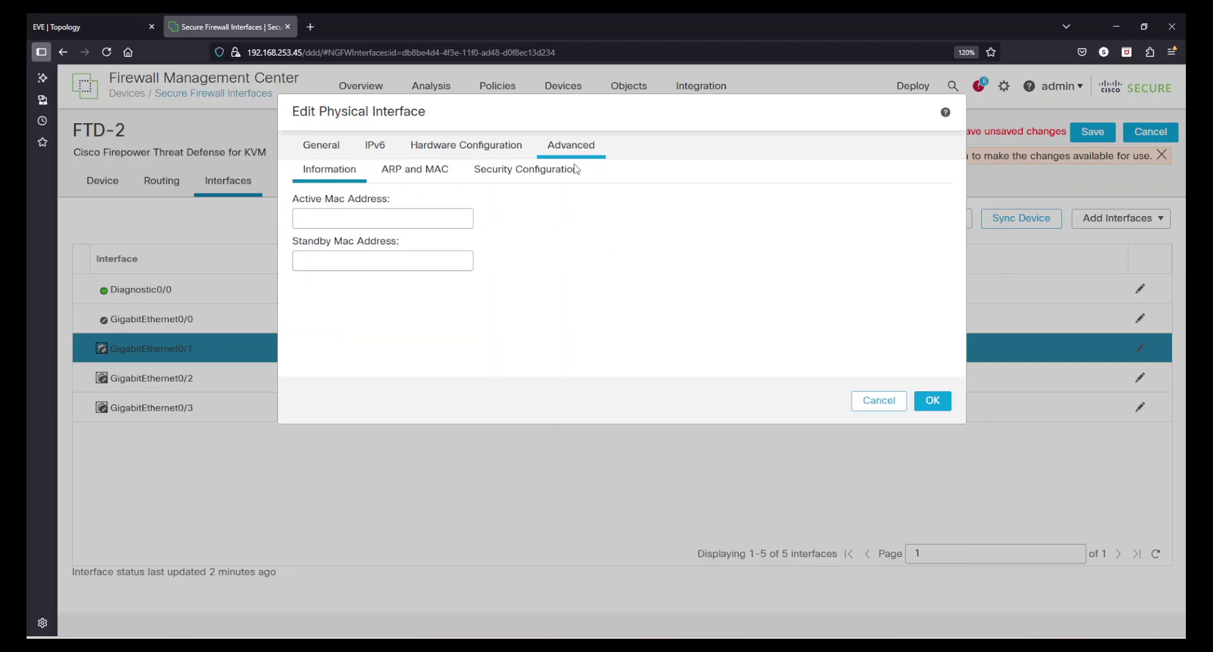
left_click(449, 177)
left_click(467, 176)
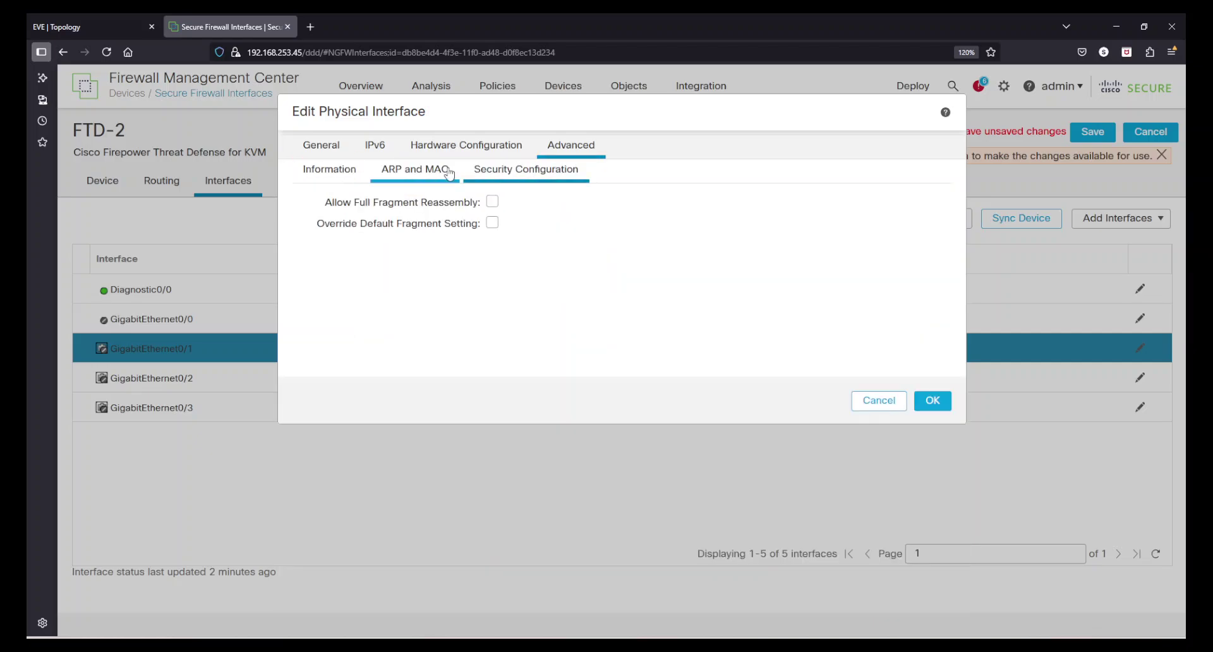
left_click(933, 402)
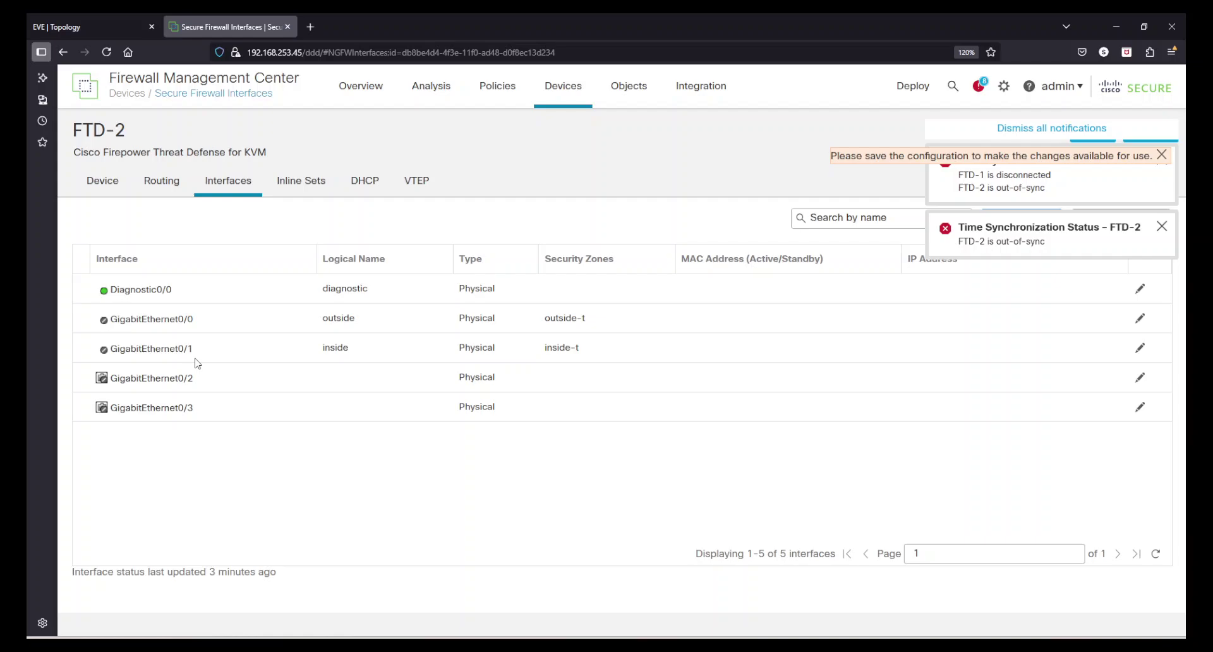
Step: Dismiss the save reminder and the time synchronization notifications for FMC and FTD-2
left_click(1161, 155)
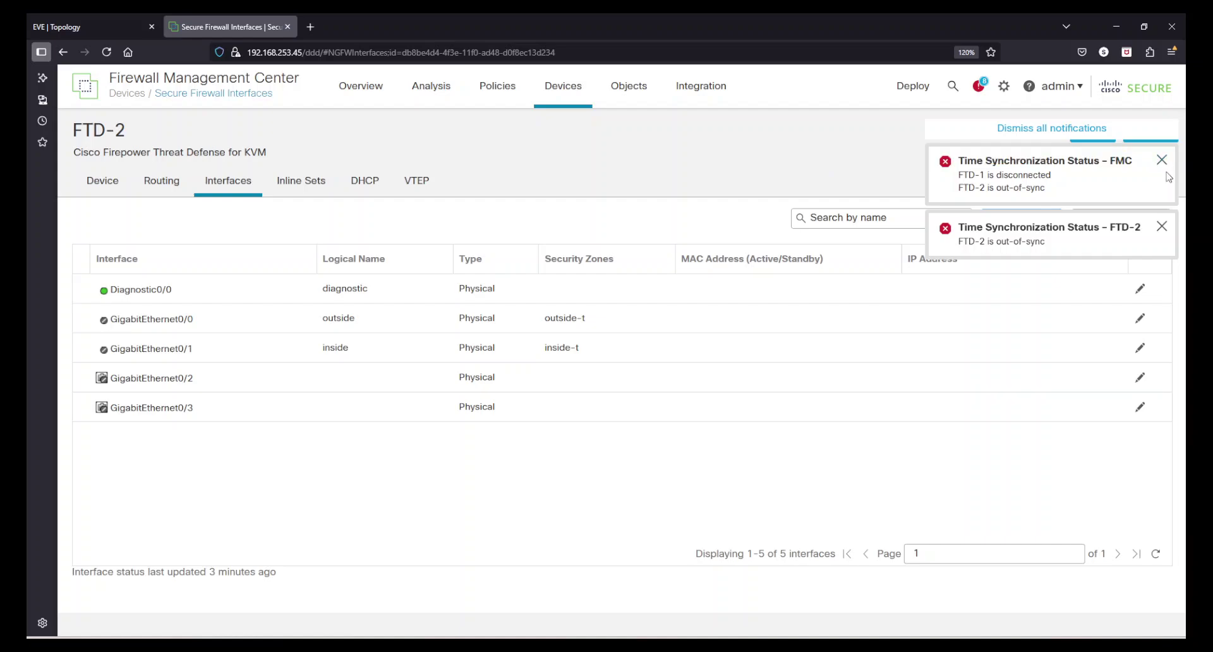
left_click(1162, 158)
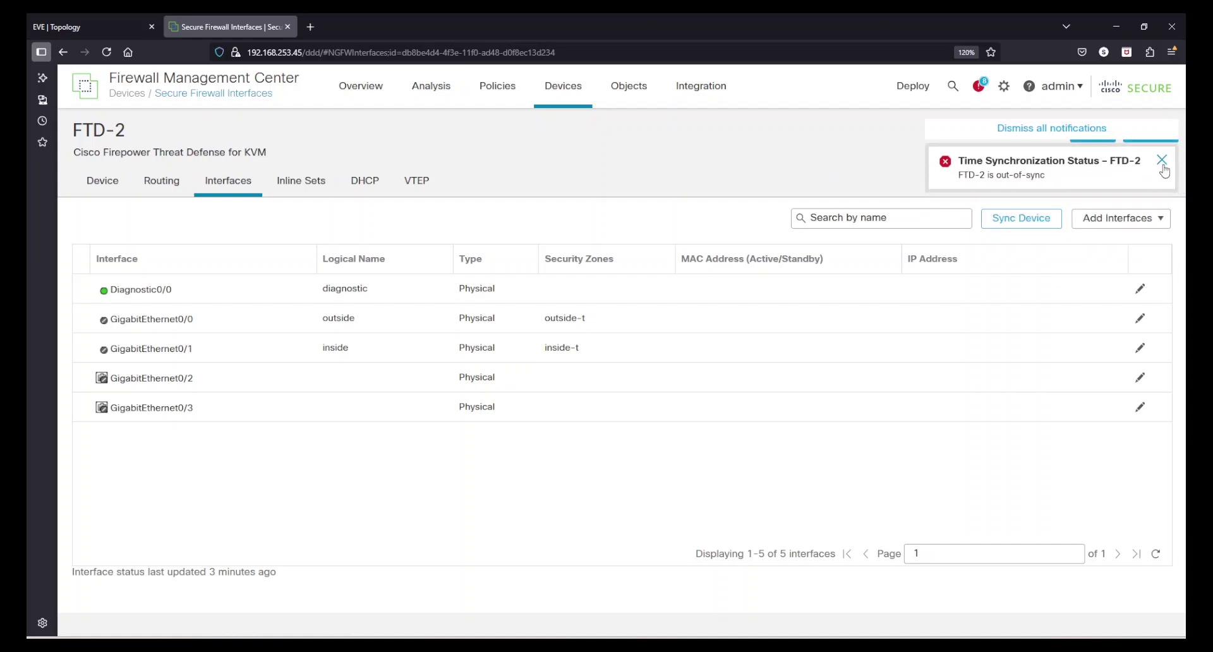
left_click(1161, 157)
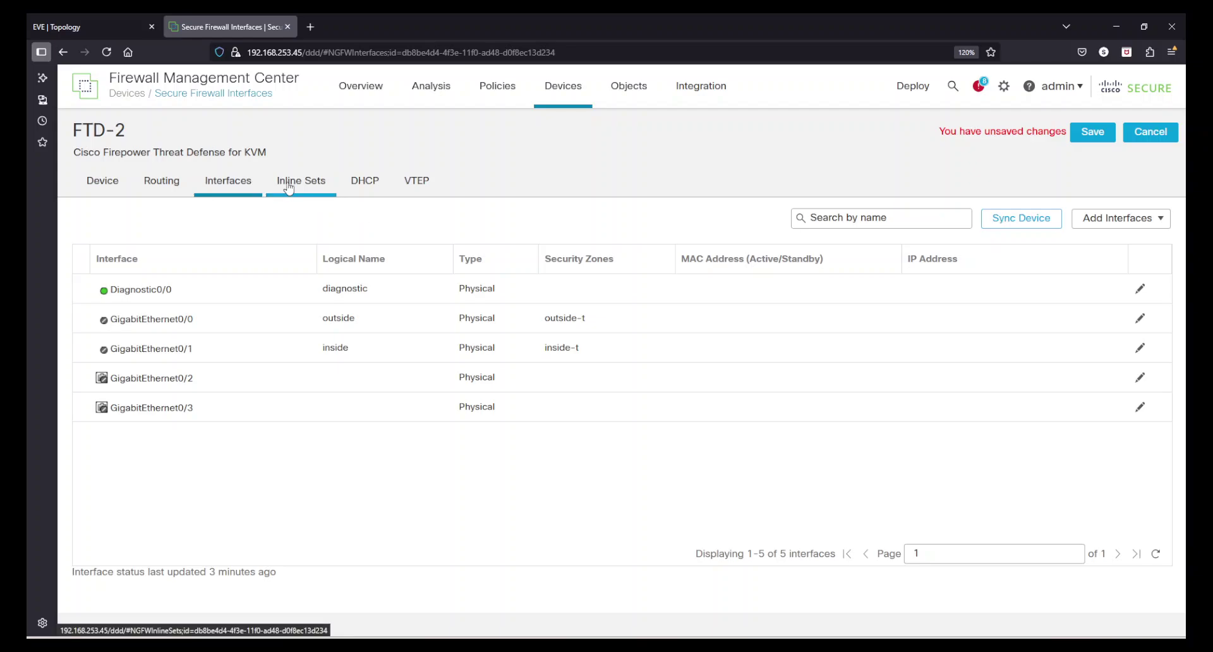
Step: Start a new inline set on FTD-2 named transparent and add the outside<->inside interface pair to it
left_click(286, 188)
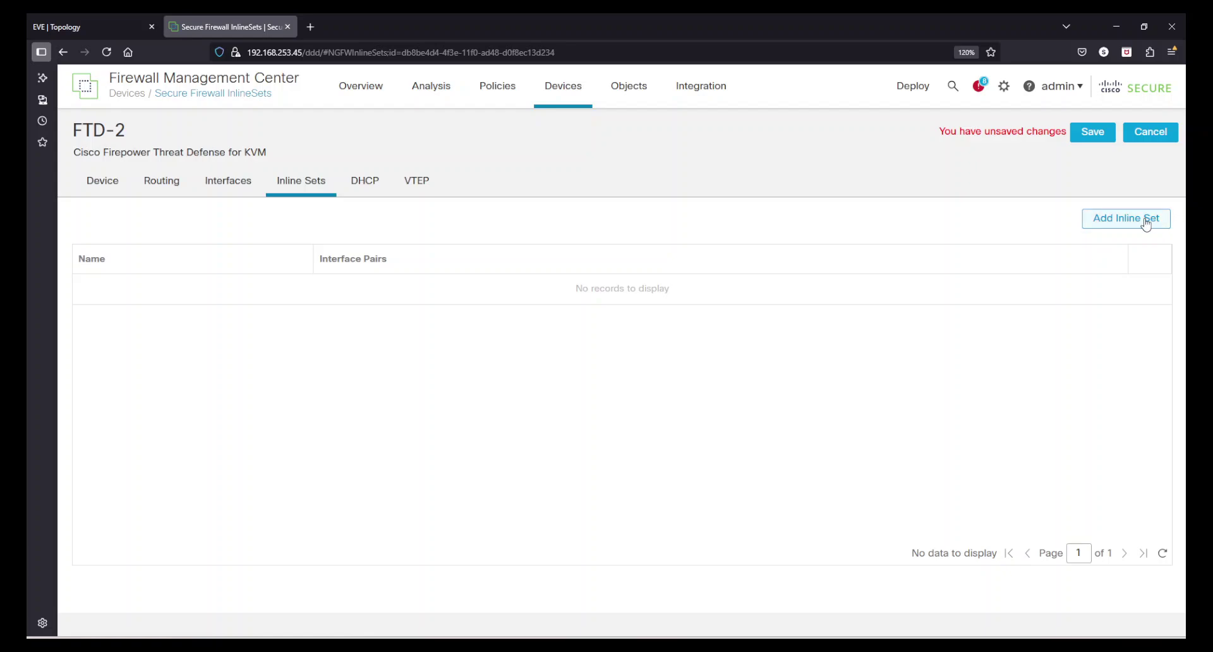
left_click(1147, 221)
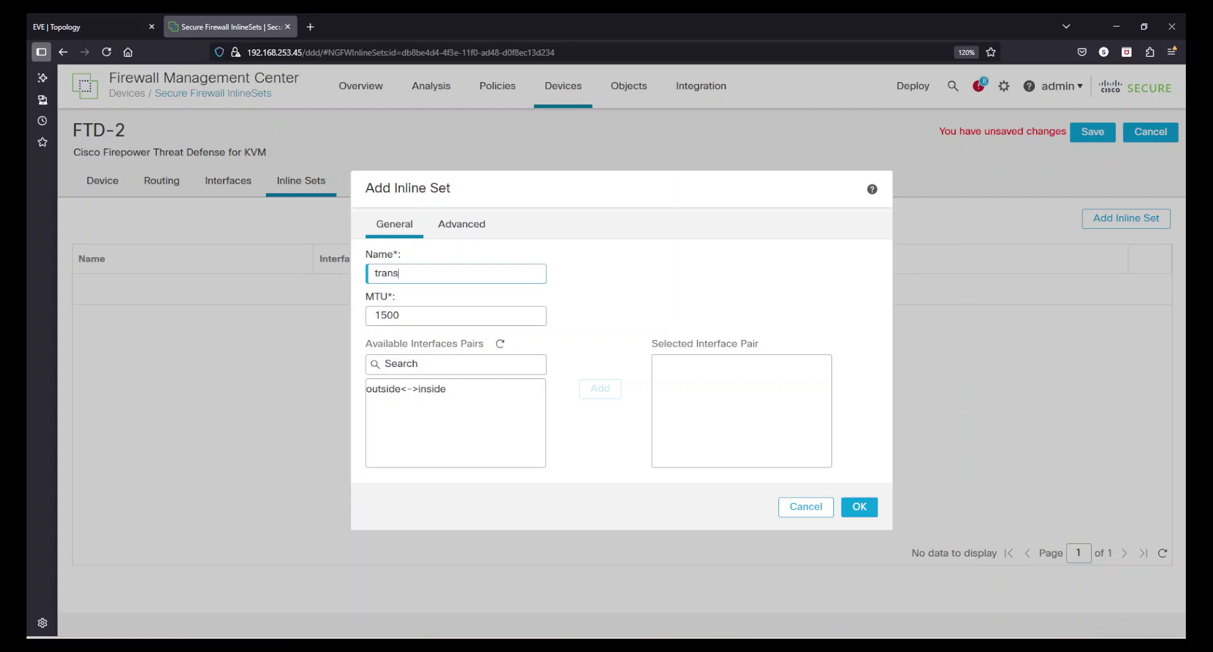
type("arent")
left_click(434, 400)
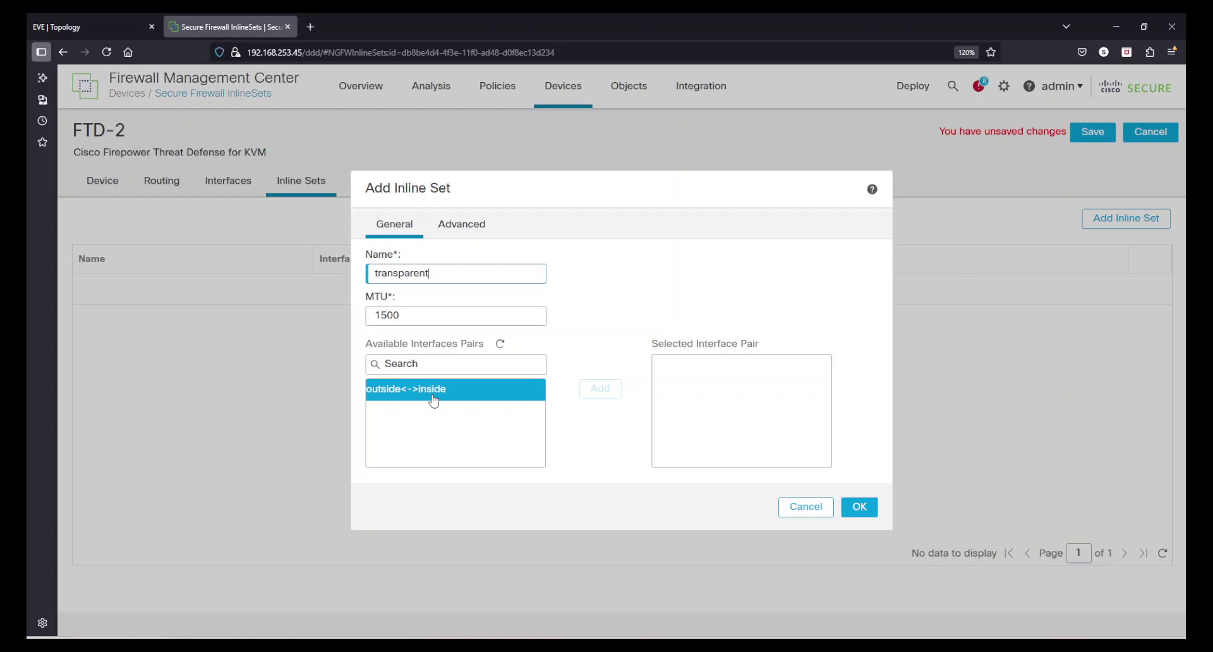
left_click(433, 398)
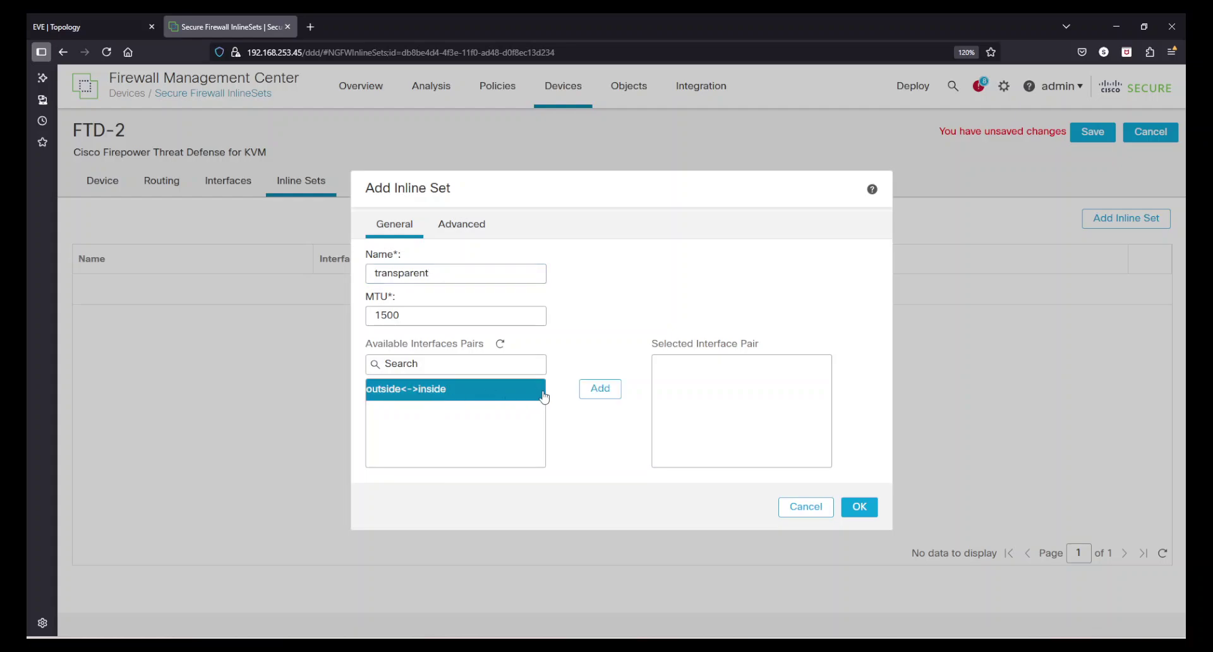
left_click(594, 388)
Step: Review the inline set's MTU and advanced options alongside the EVE lab topology, and accept the set with its interface mode change
left_click_drag(505, 316, 360, 319)
left_click(463, 228)
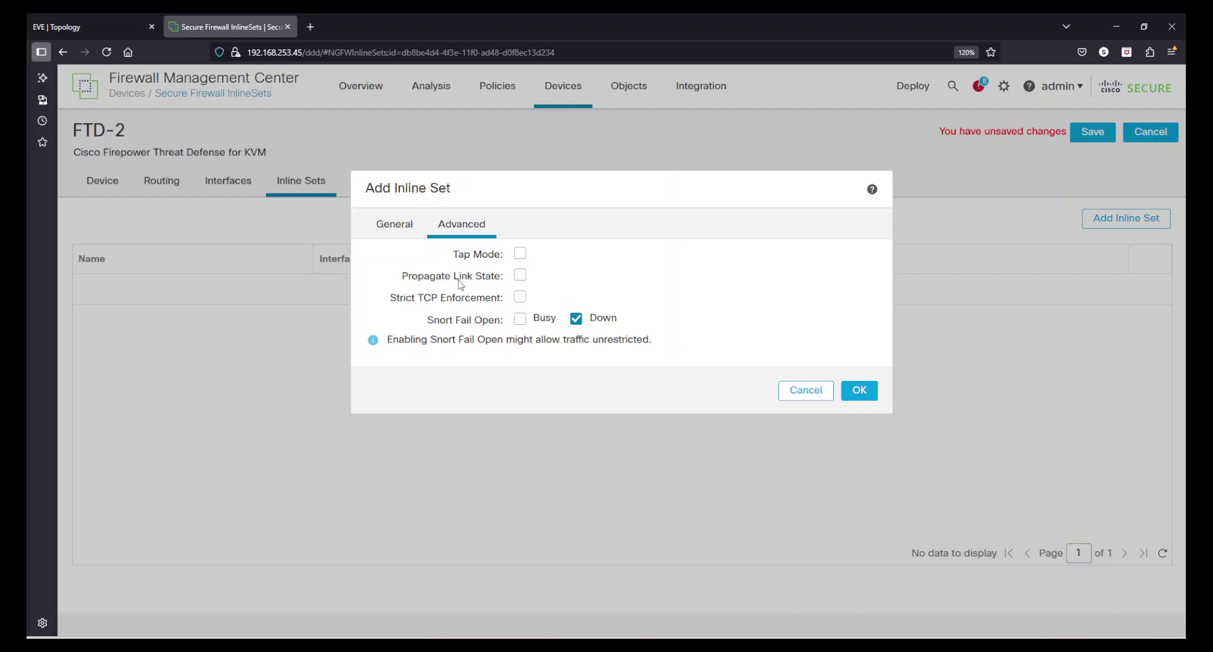
left_click(79, 26)
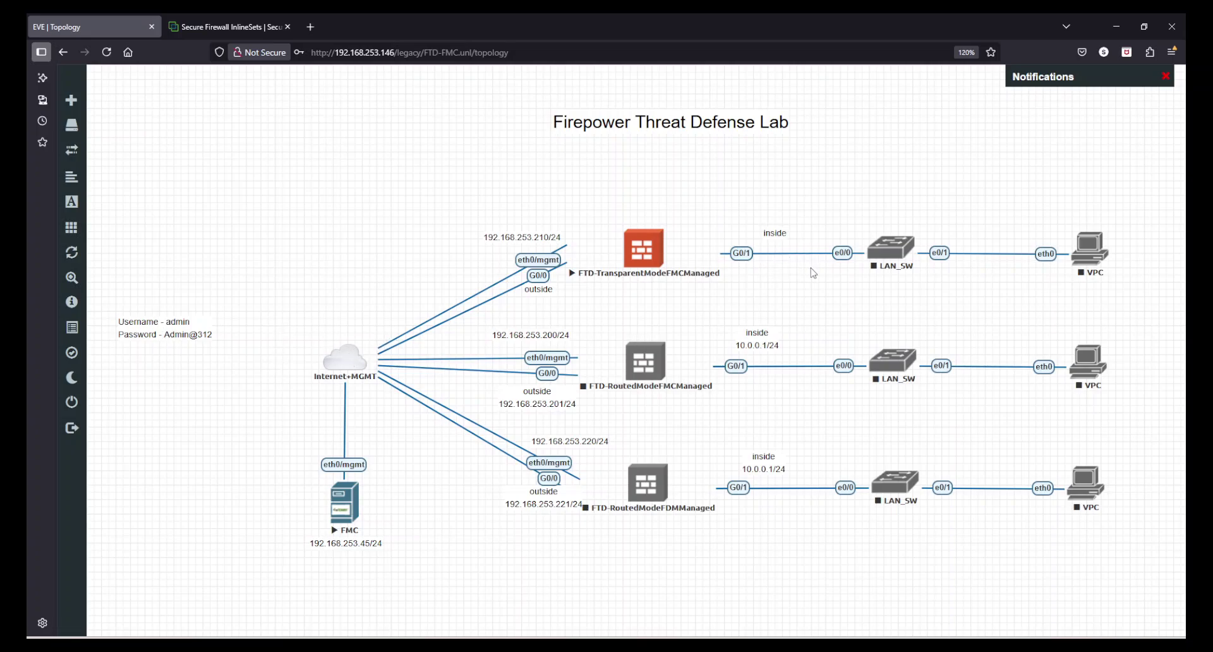
left_click(261, 26)
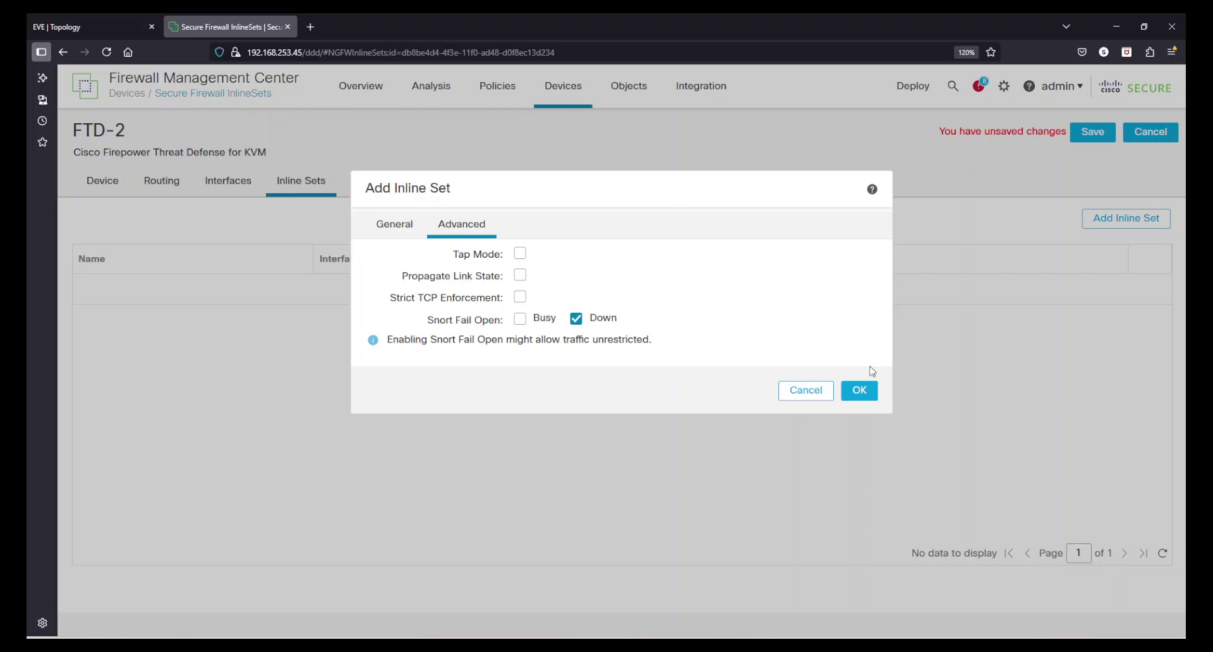
left_click(872, 391)
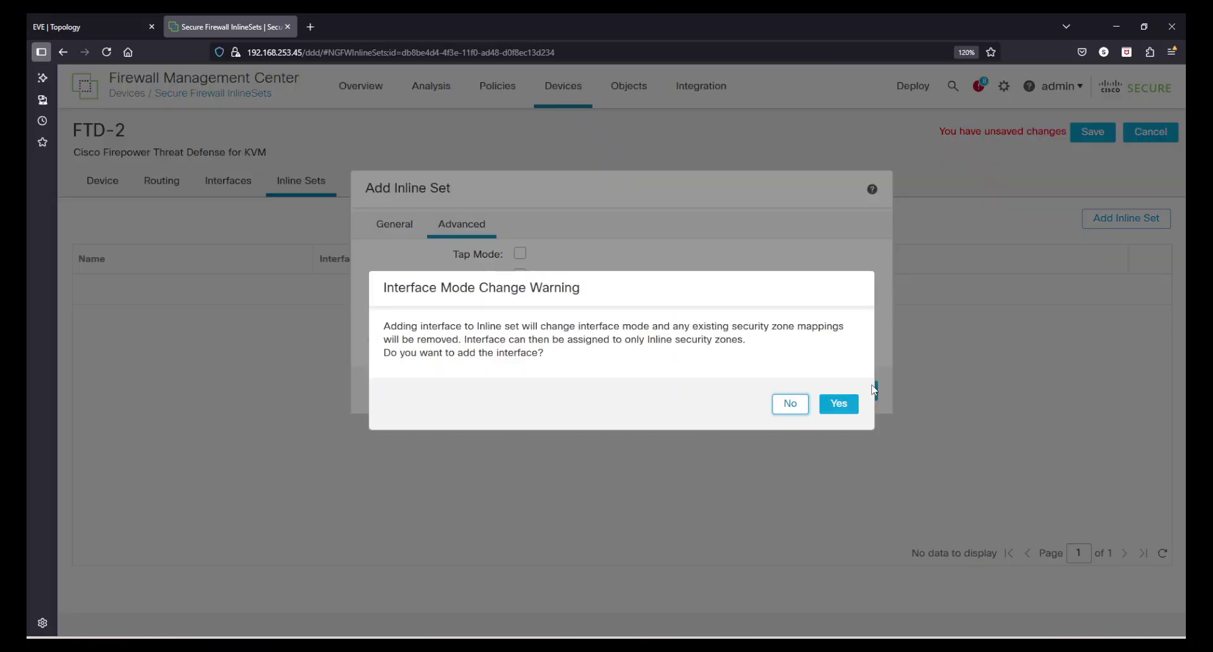
left_click(840, 408)
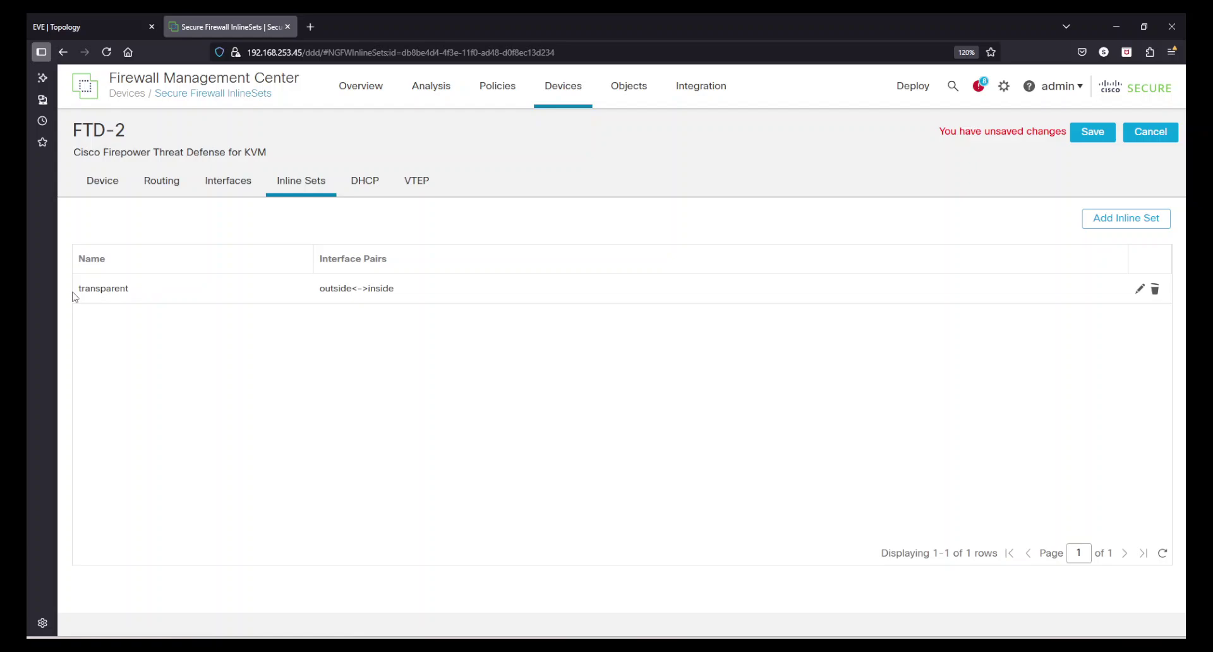
Step: Save the interface and inline set changes and deploy them to FTD-2 only
left_click(224, 185)
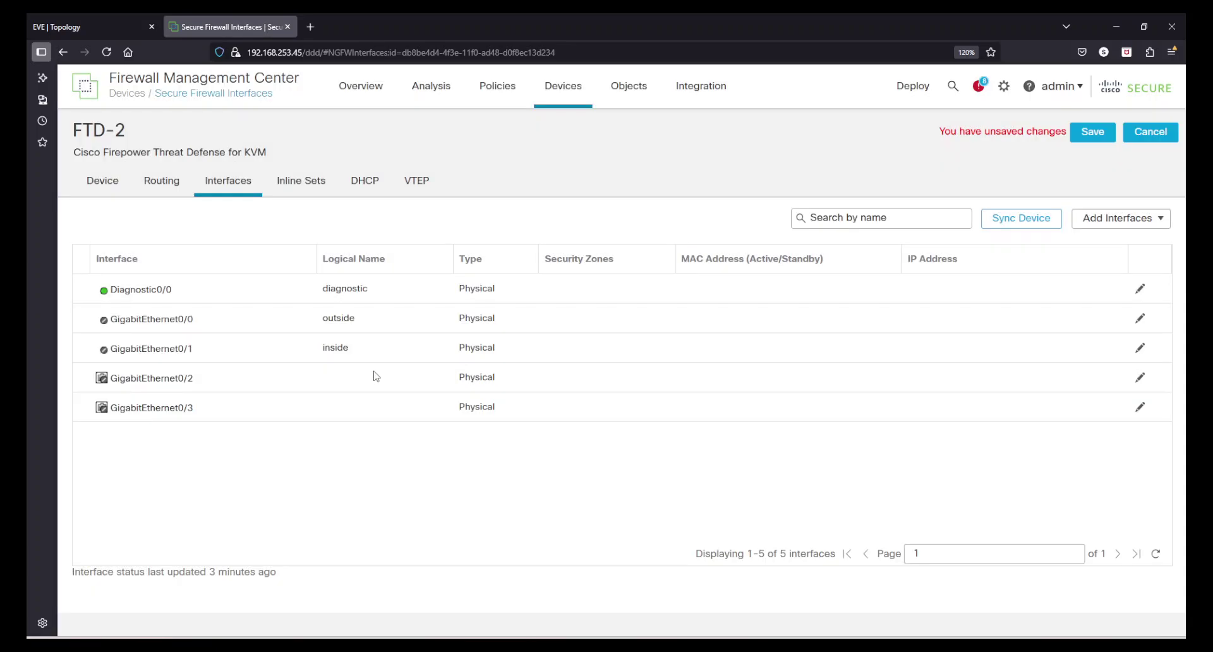
left_click(1080, 131)
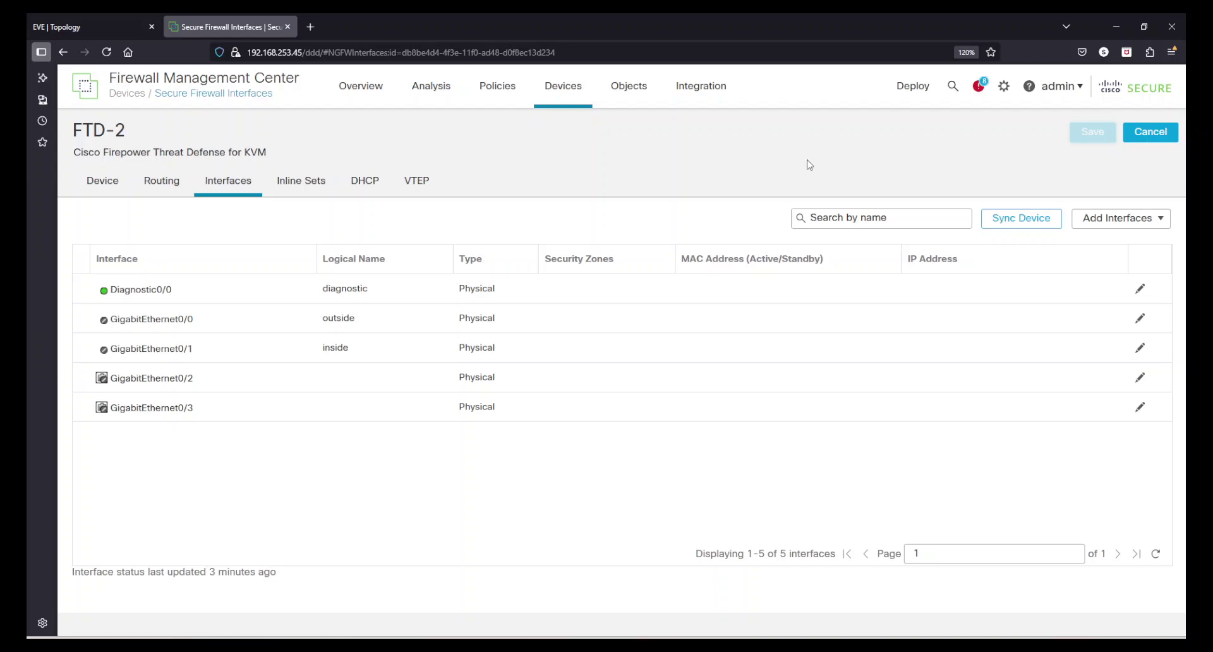
left_click(920, 93)
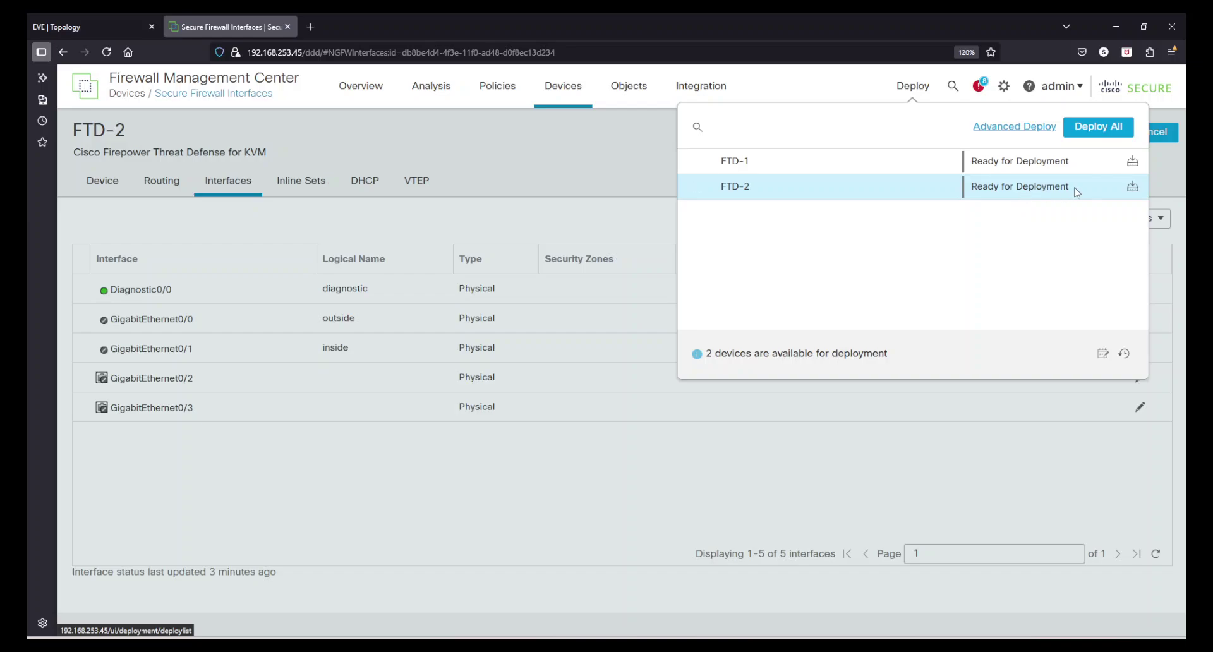
left_click(1133, 187)
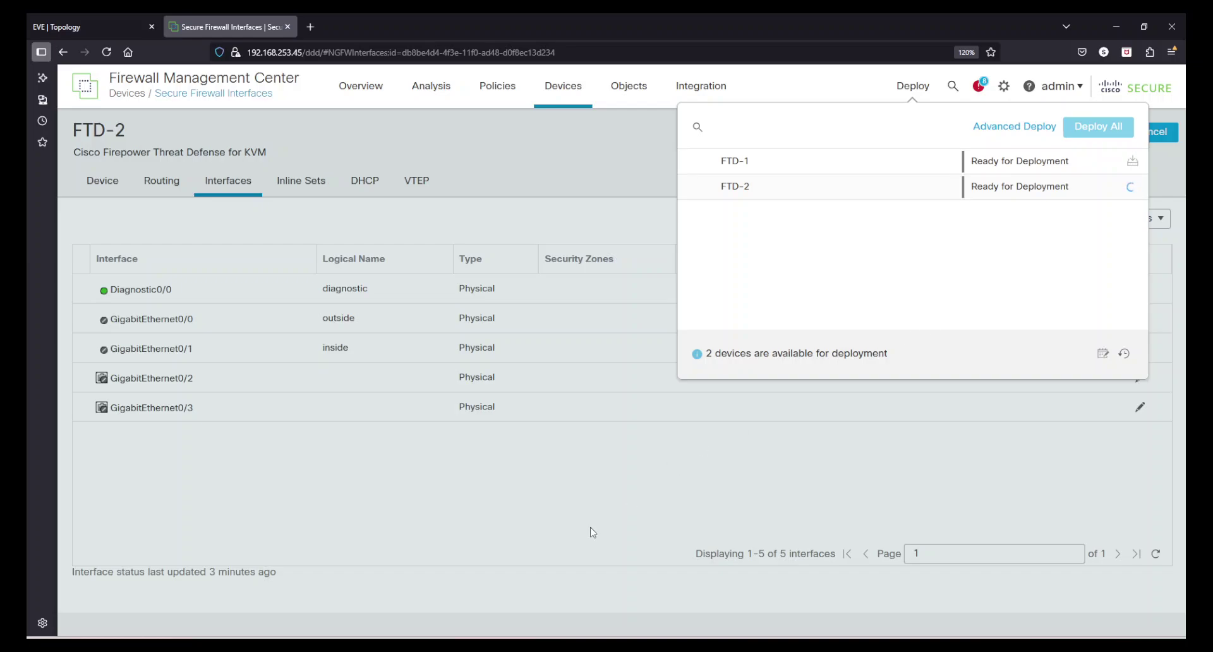
left_click(600, 491)
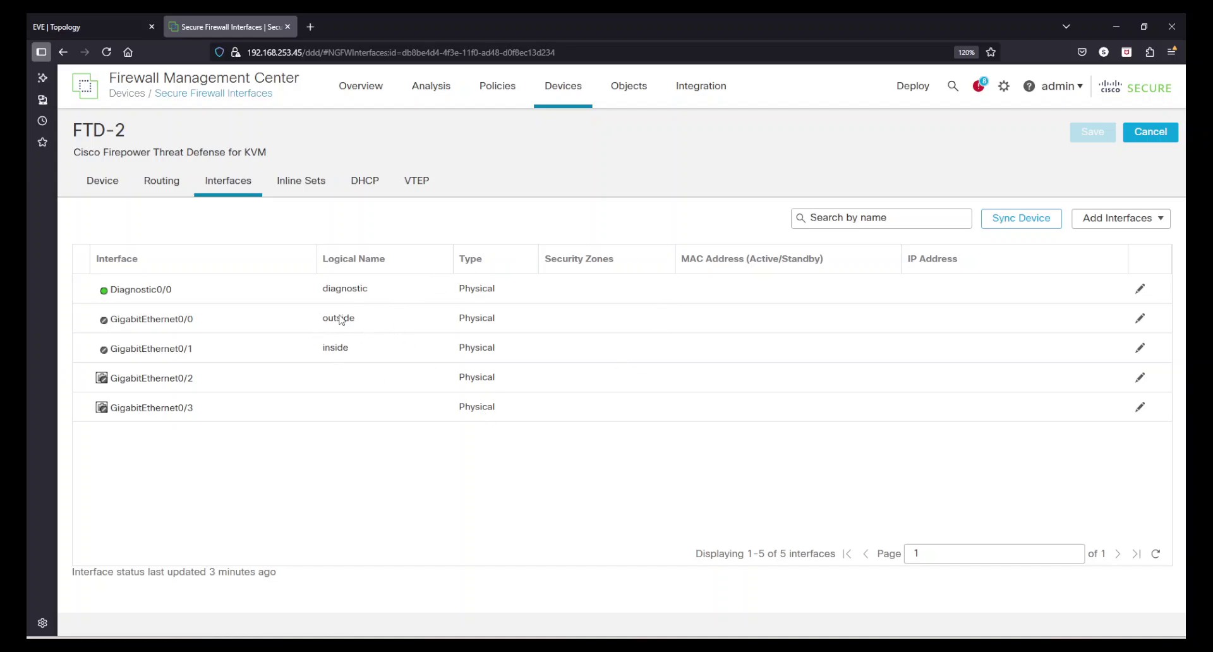
Step: Review FTD-2's saved inline set and its DHCP server settings
left_click(301, 183)
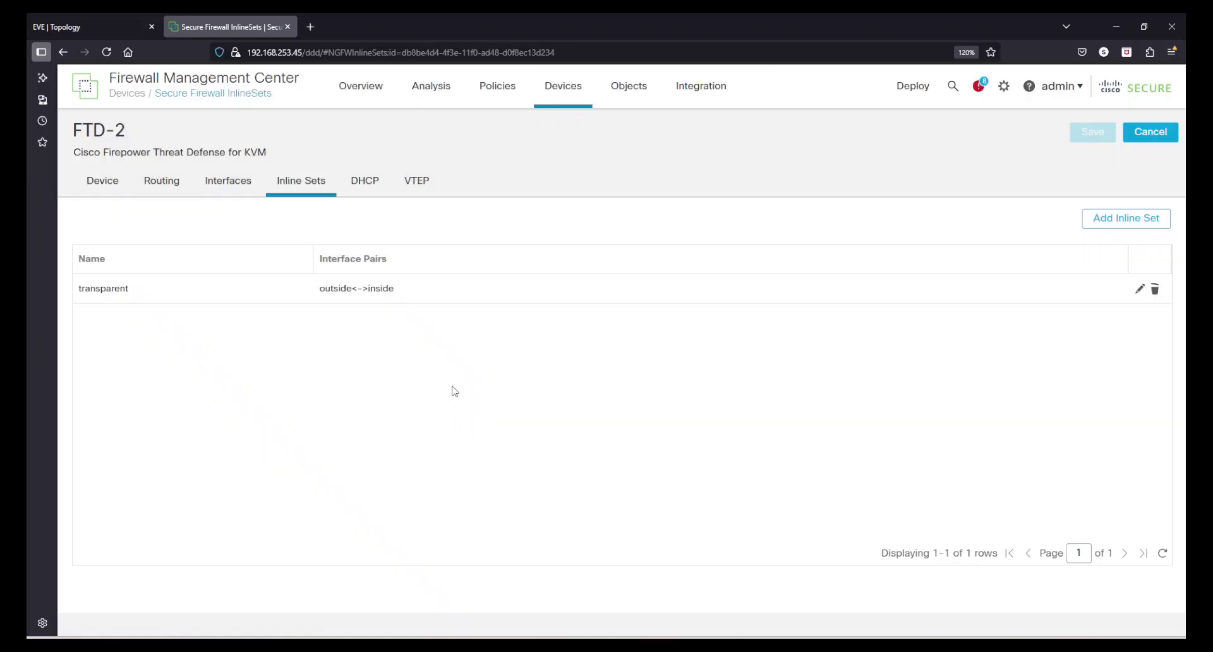
left_click(363, 188)
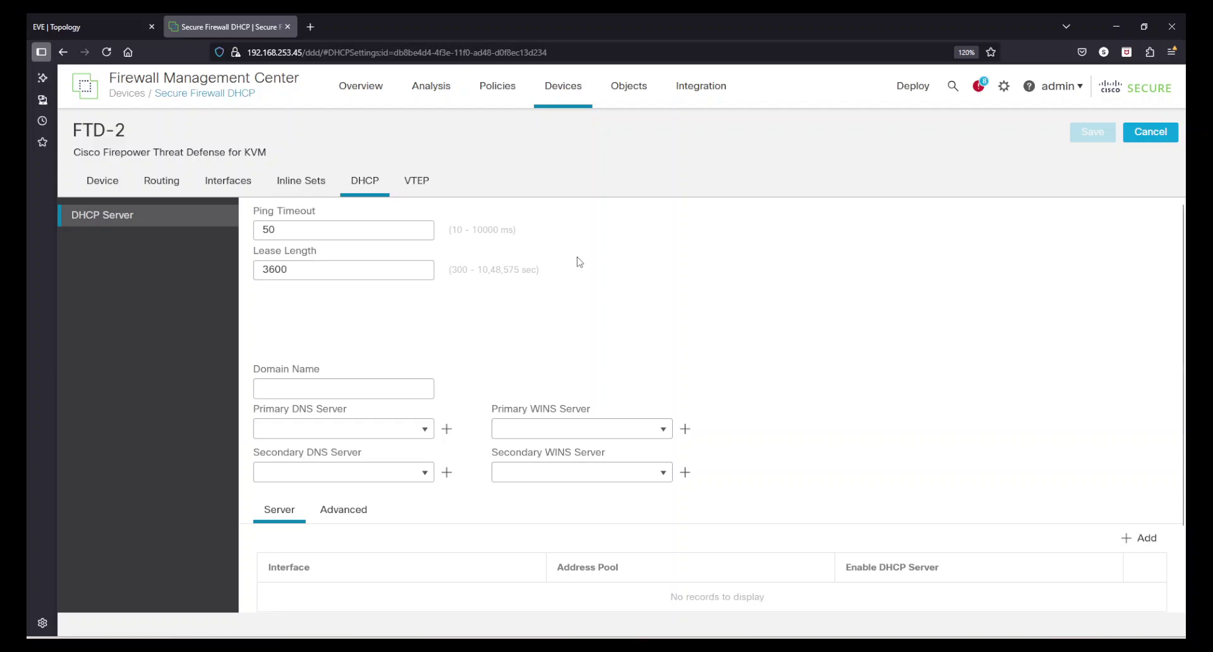
scroll(720, 344, "down", 1)
scroll(724, 347, "down", 3)
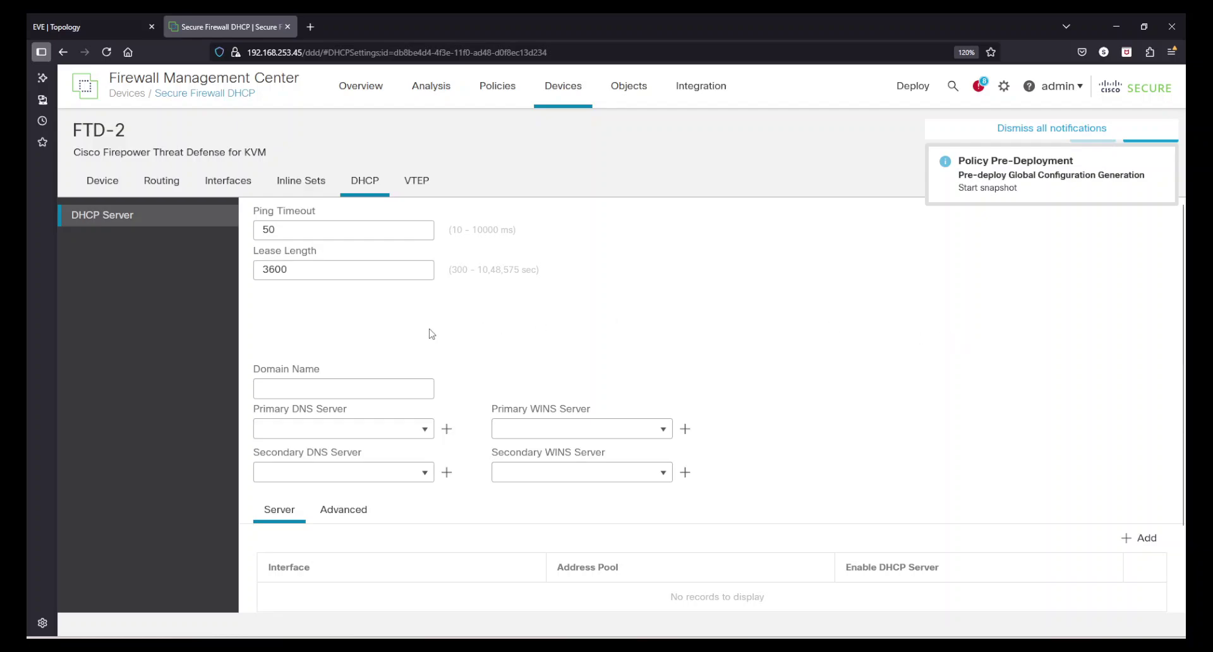
left_click(328, 382)
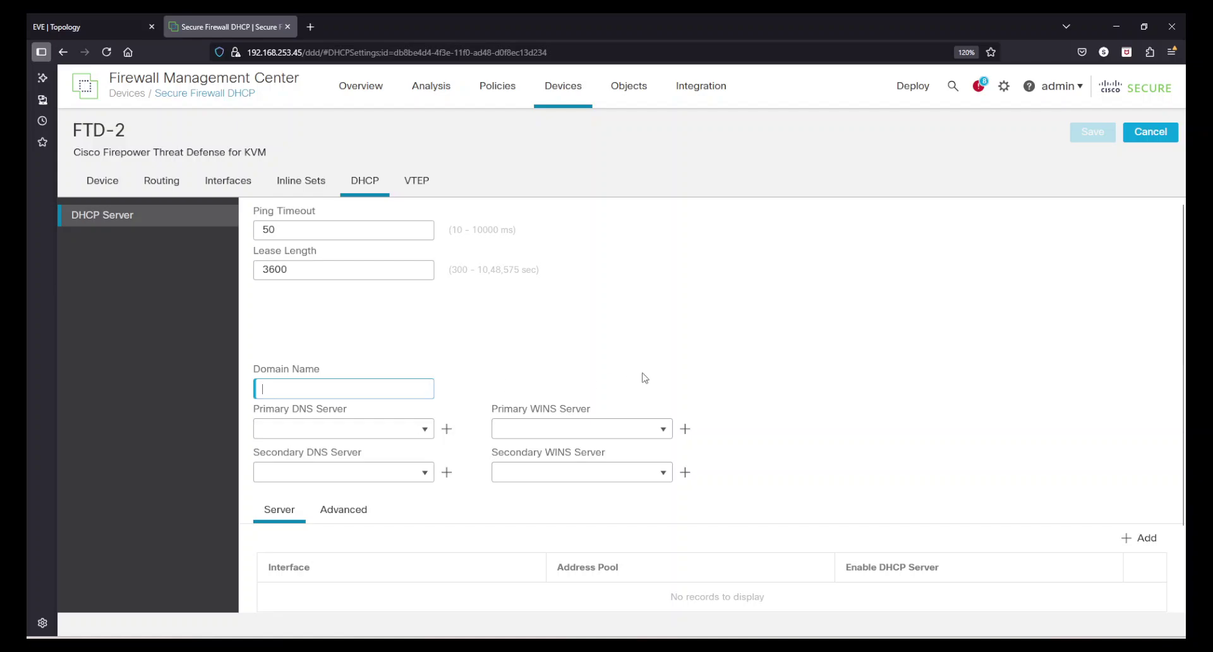
left_click(765, 330)
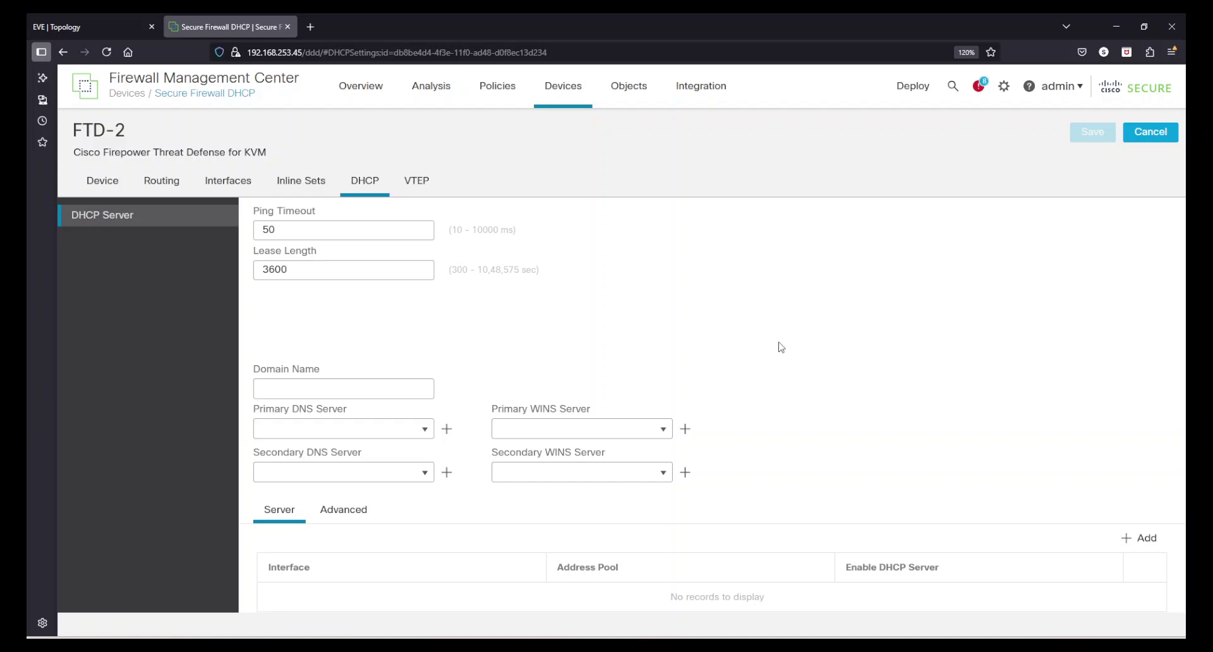
Step: Examine FTD-2's general, license and system details in the device summary
left_click(117, 184)
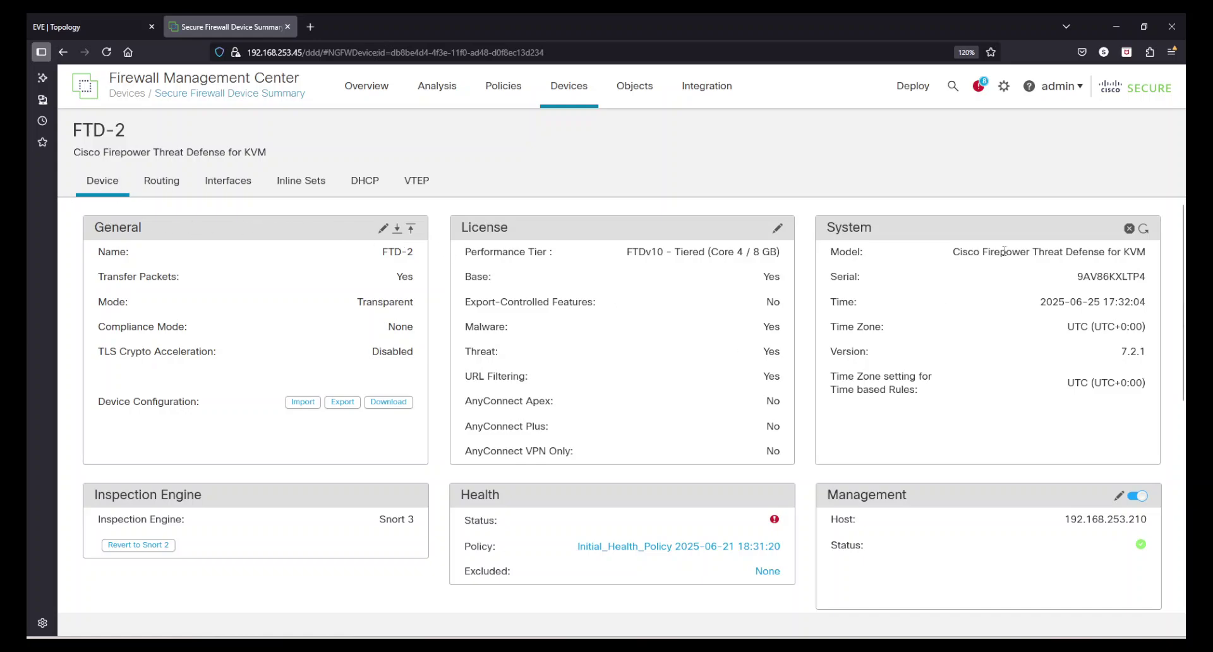
left_click(1172, 52)
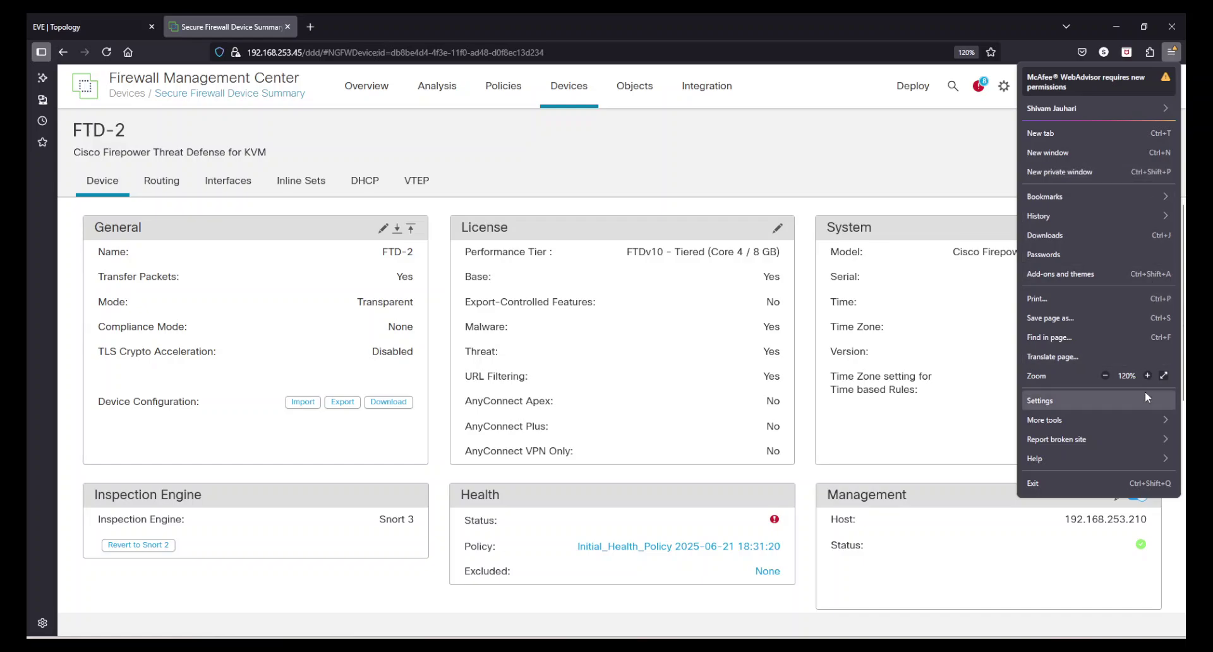
left_click(1147, 375)
left_click(1147, 376)
left_click(887, 420)
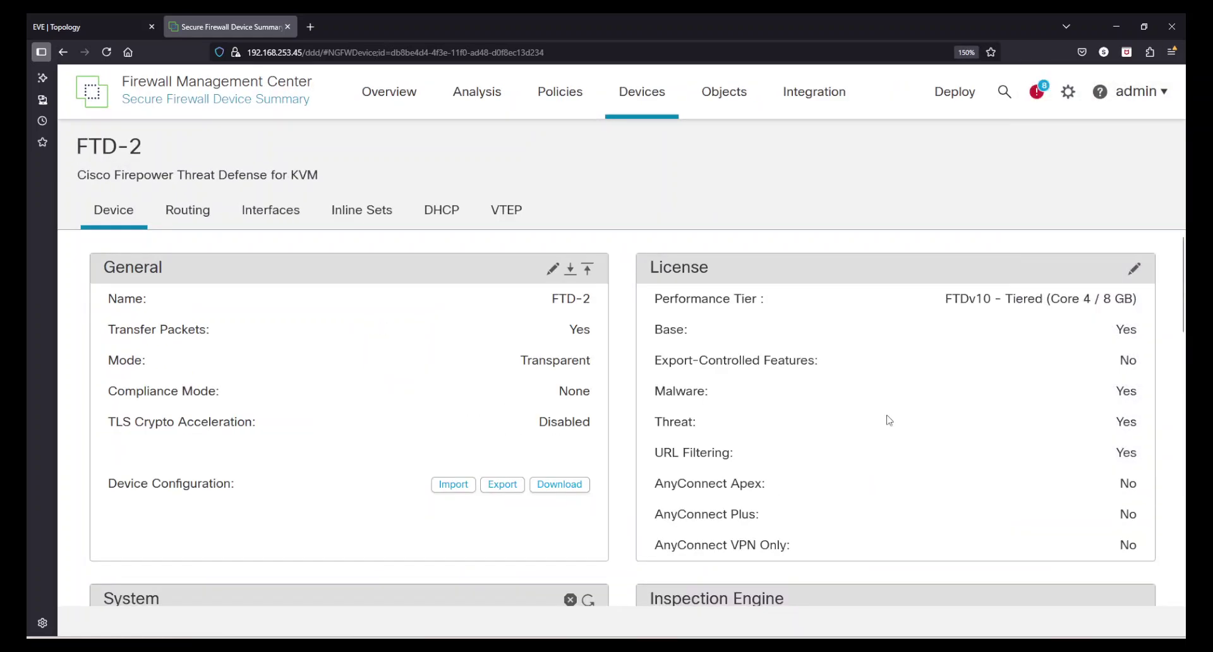
scroll(821, 386, "down", 3)
scroll(812, 375, "up", 3)
scroll(811, 375, "down", 3)
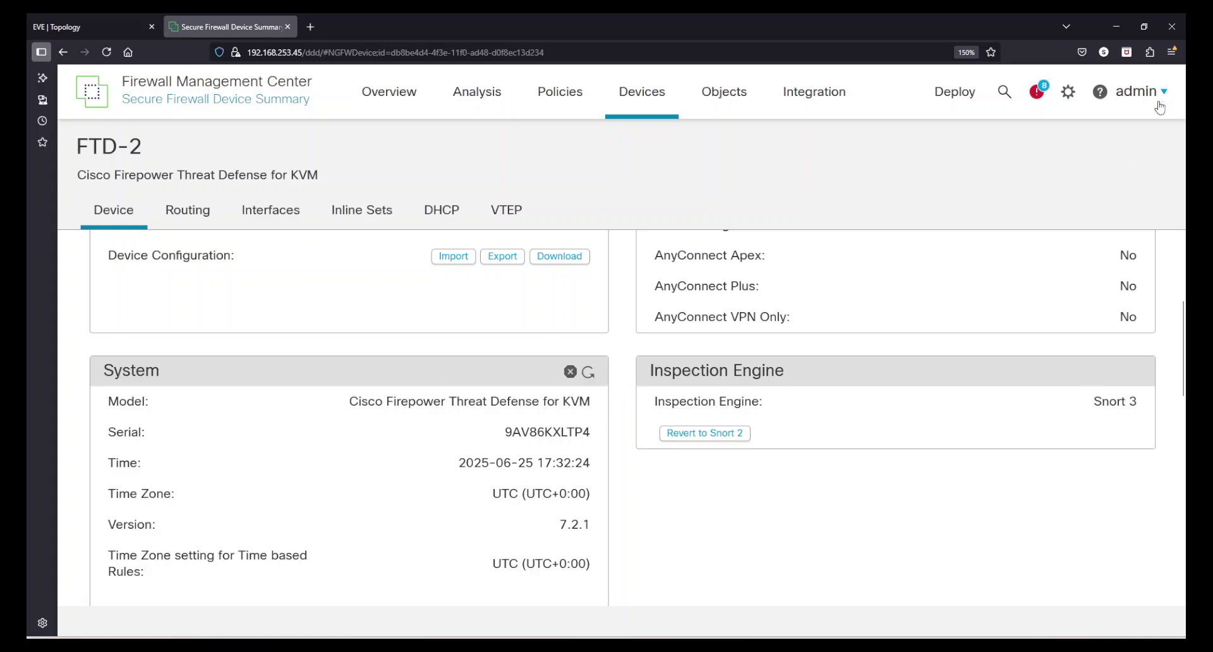
Step: Examine FTD-2's health, management, inventory, applied policies and advanced settings in the device summary
left_click(1172, 52)
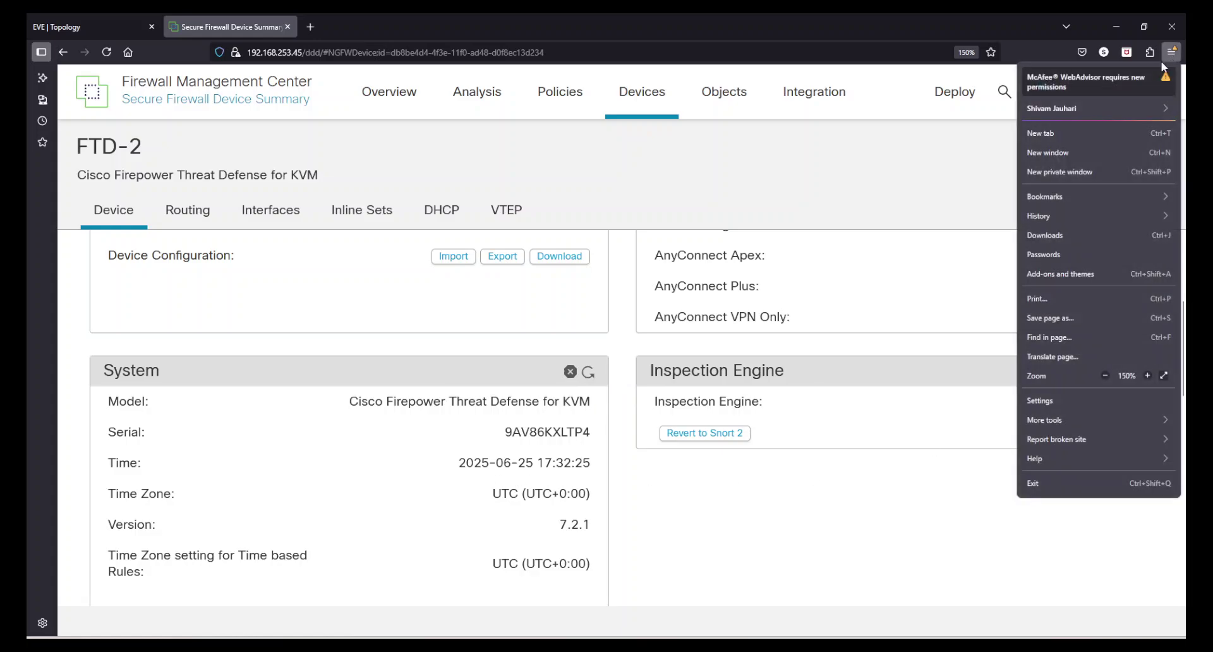
left_click(1104, 376)
left_click(1103, 376)
left_click(1103, 376)
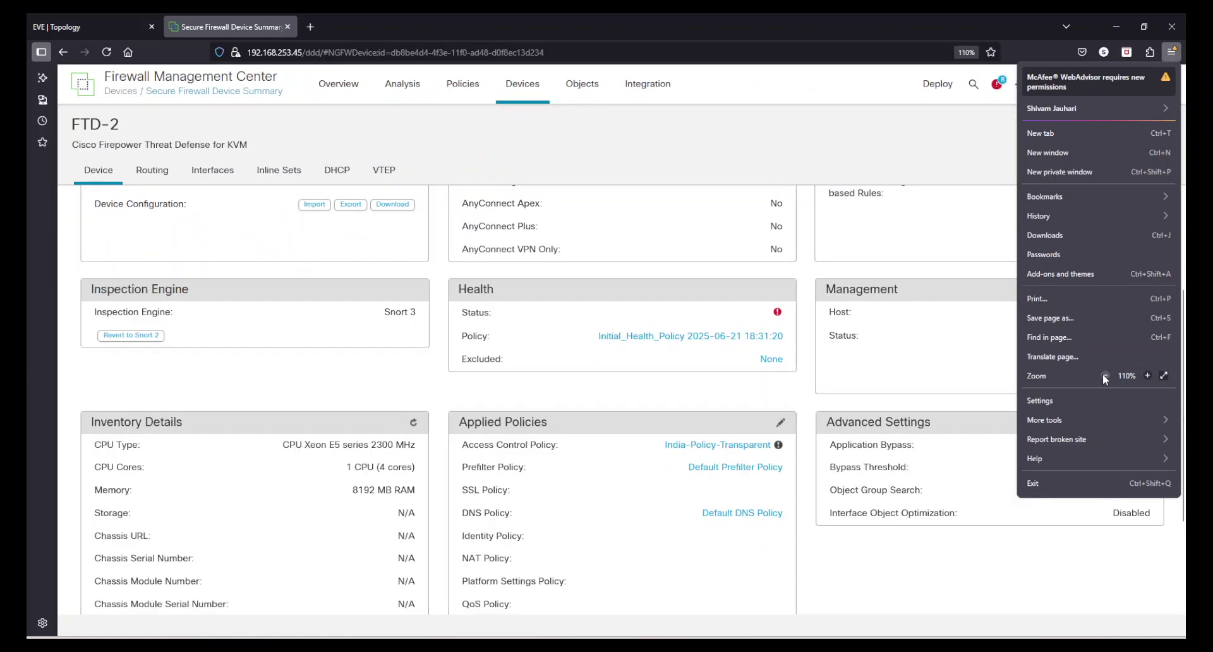
left_click(1147, 375)
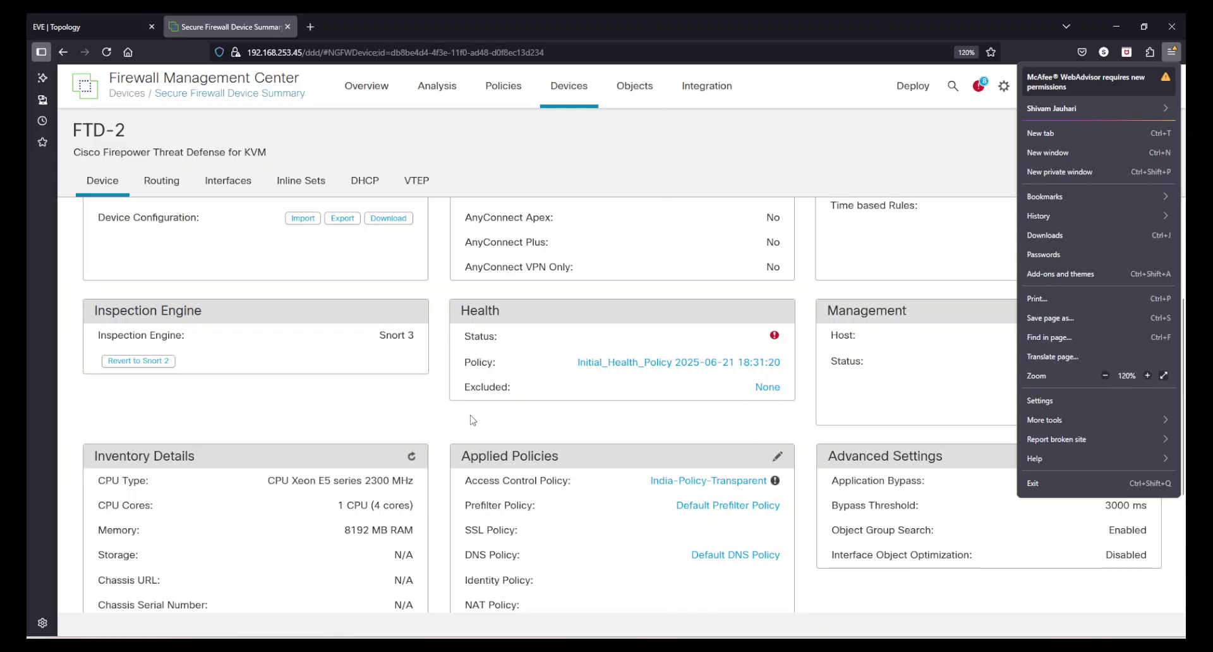
left_click(354, 412)
scroll(355, 415, "up", 3)
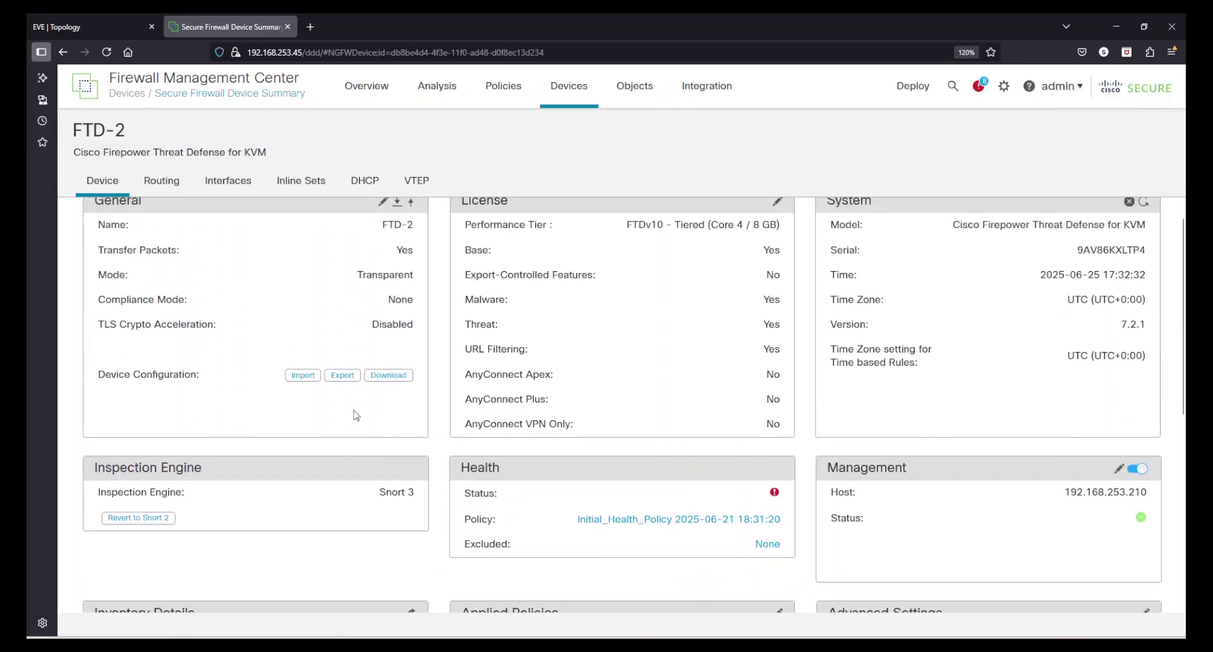
scroll(766, 393, "down", 5)
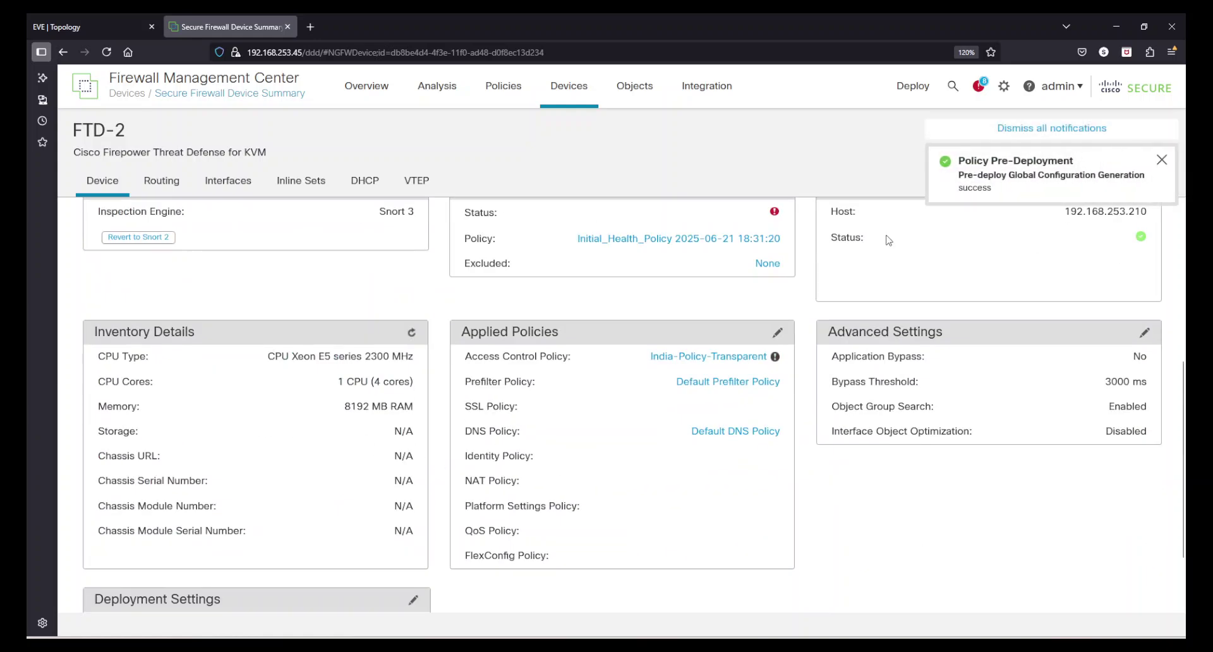
Step: Check FTD-2's deployment progress and the task list, and remove the completed tasks
left_click(979, 86)
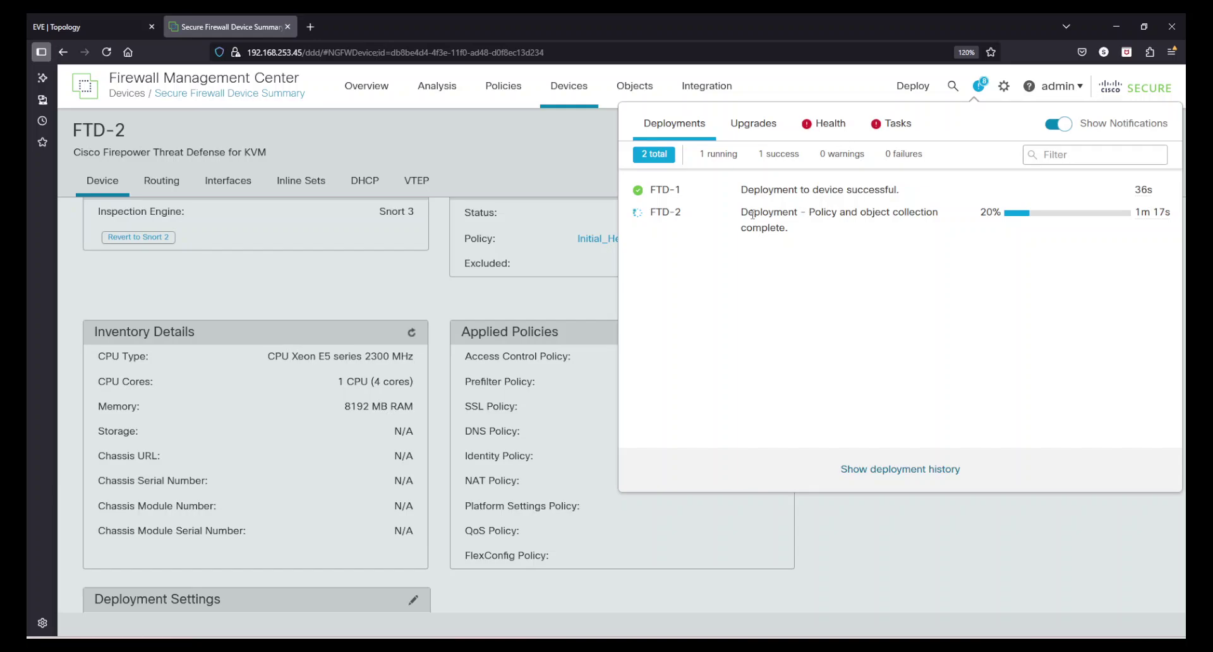
left_click_drag(753, 214, 871, 213)
left_click(896, 127)
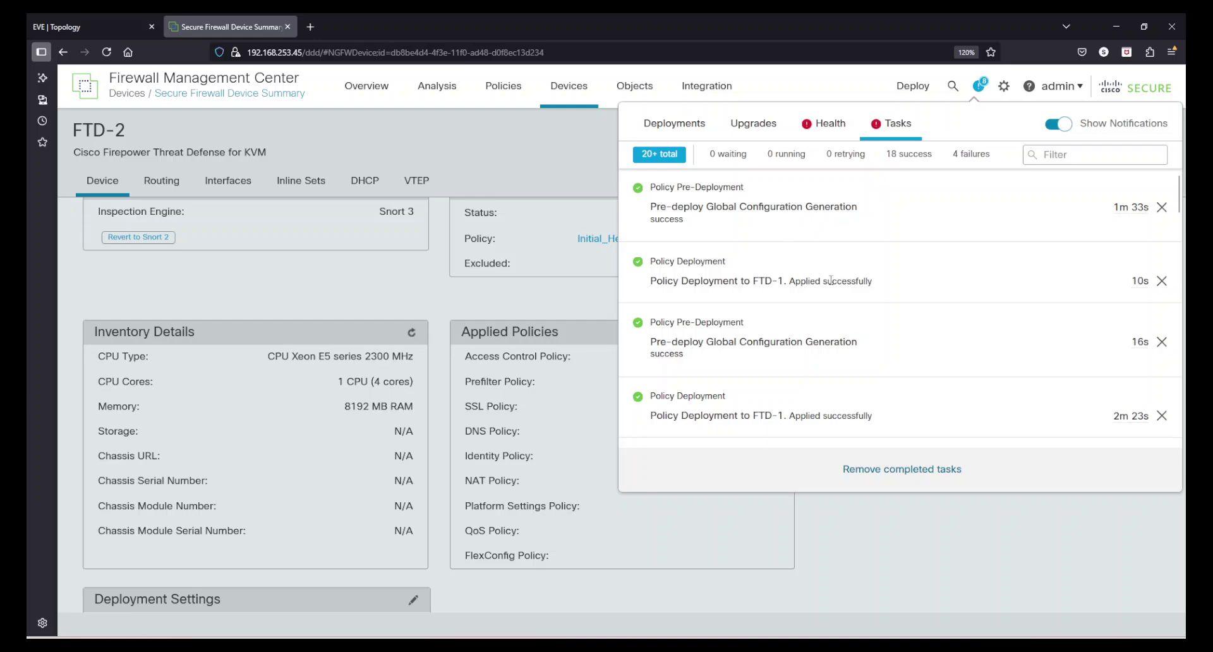
scroll(840, 282, "down", 3)
scroll(850, 283, "up", 3)
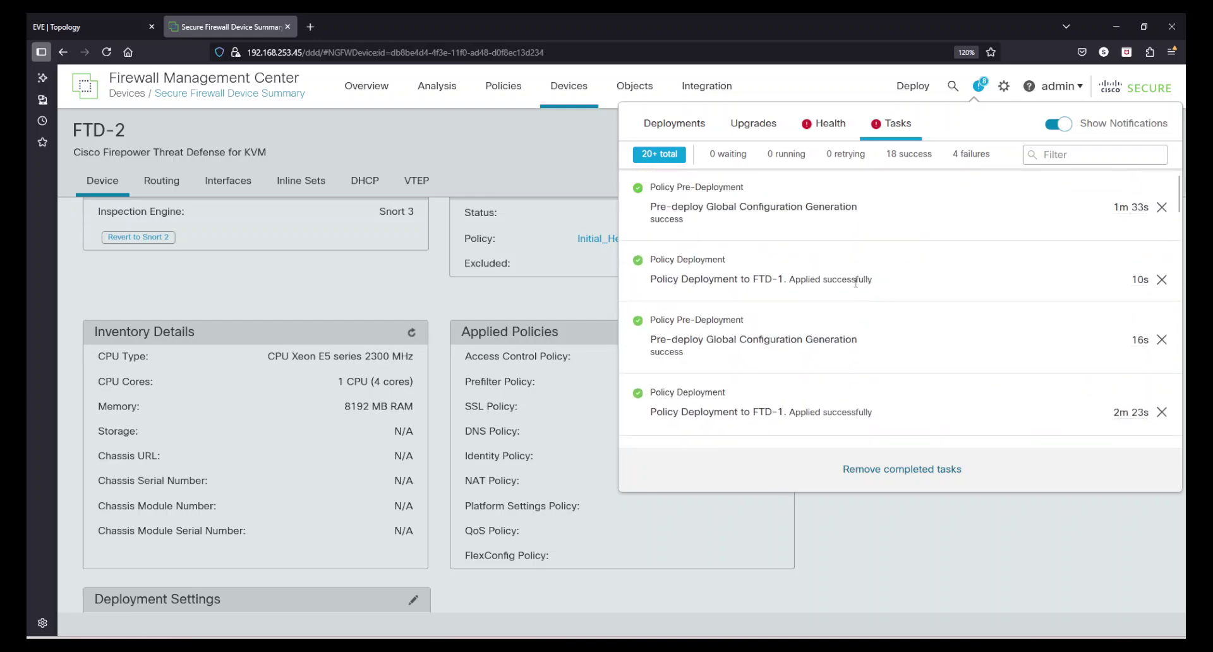
left_click(928, 473)
left_click(906, 473)
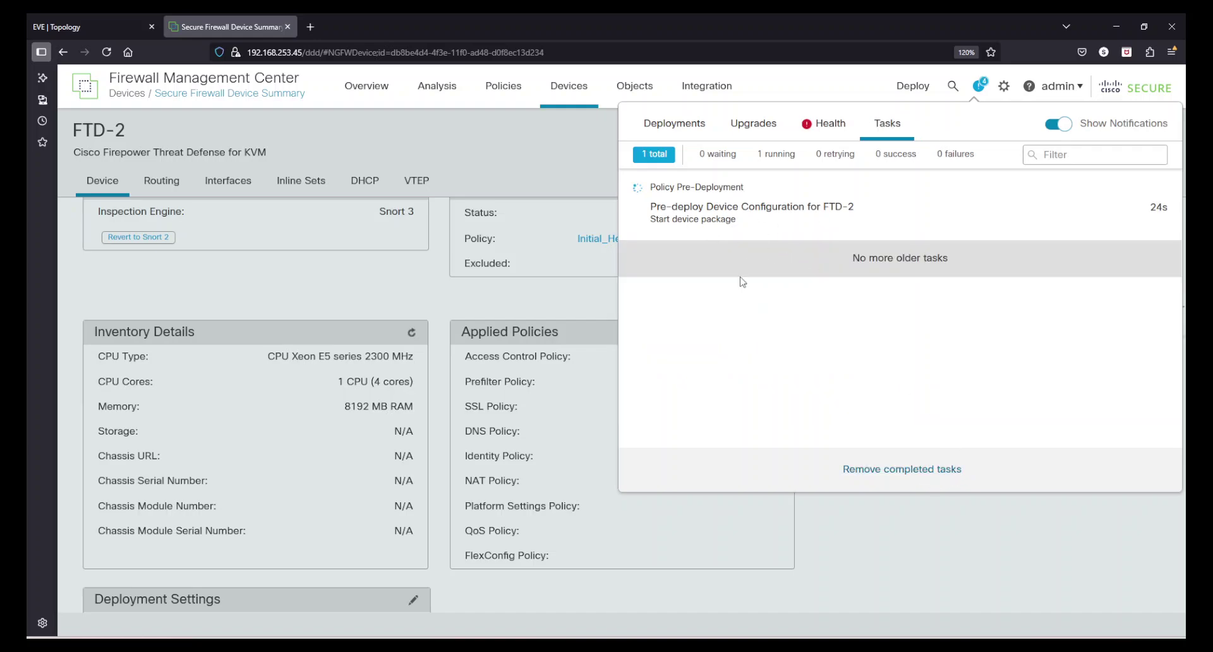
Step: Open the India-Policy-Transparent access control policy for editing and dismiss the deployment notification
left_click(502, 304)
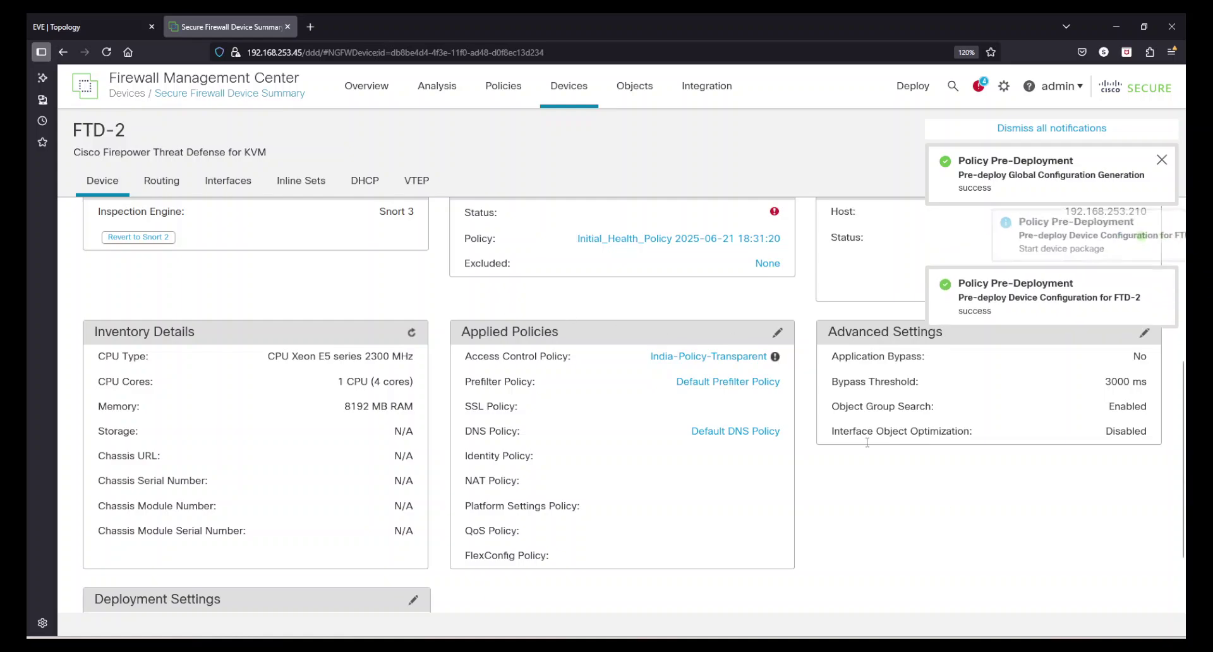
scroll(996, 525, "up", 4)
scroll(996, 525, "up", 1)
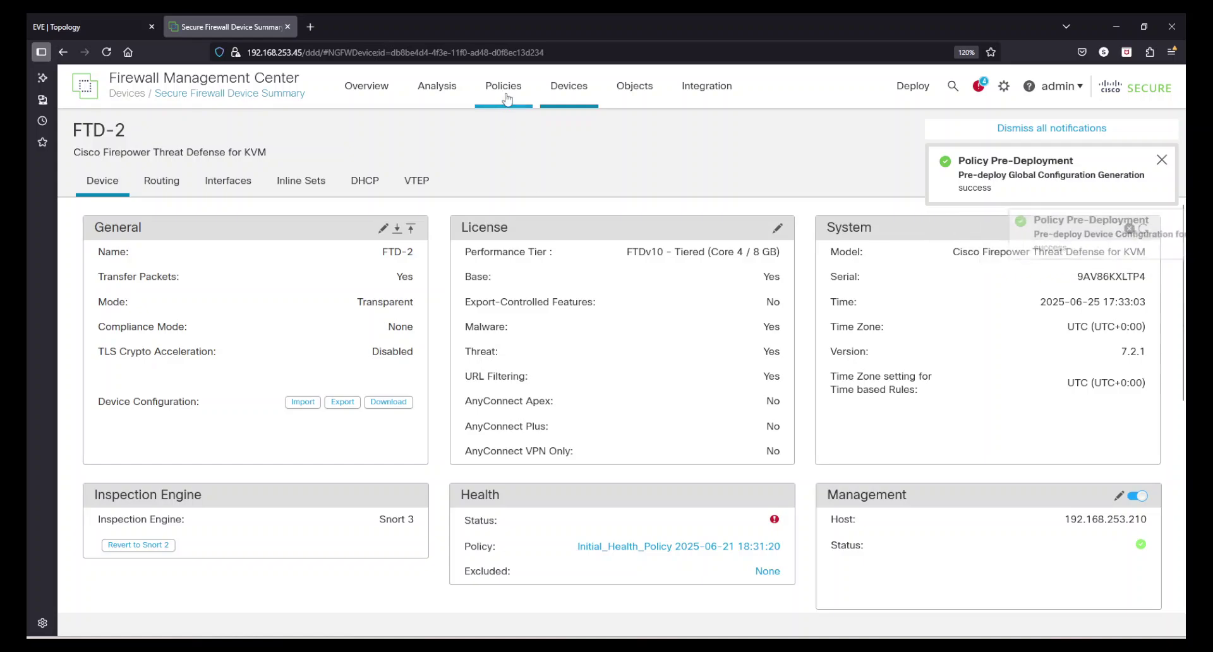
mouse_move(507, 93)
left_click(541, 154)
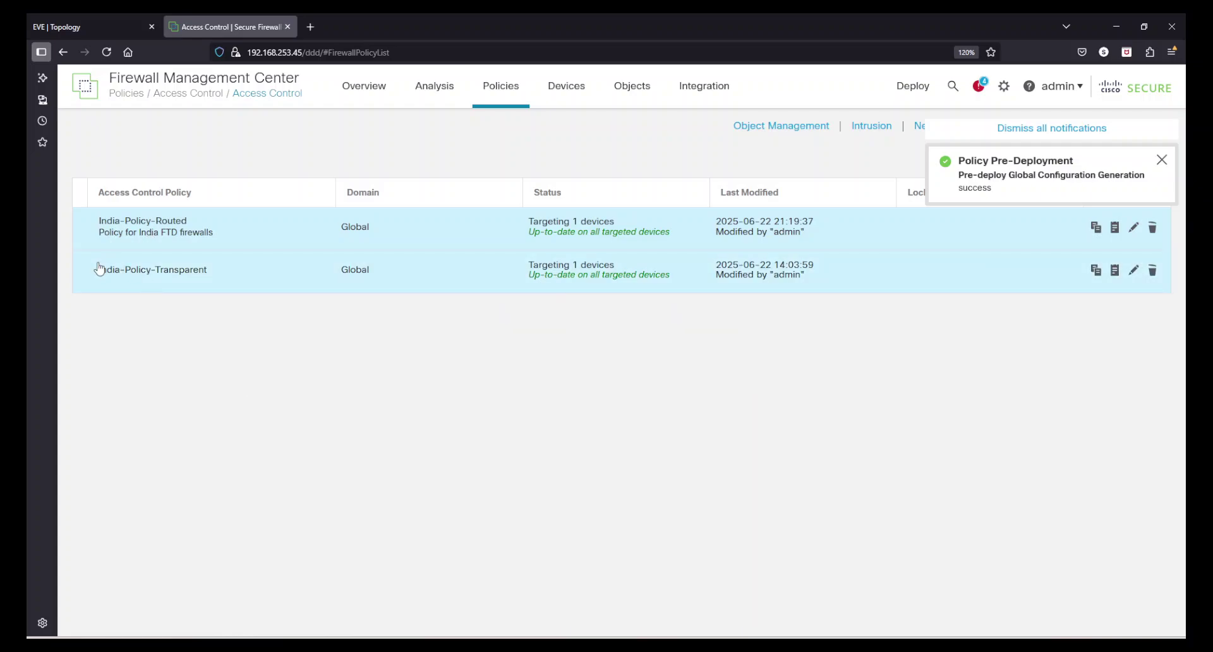
left_click(1133, 269)
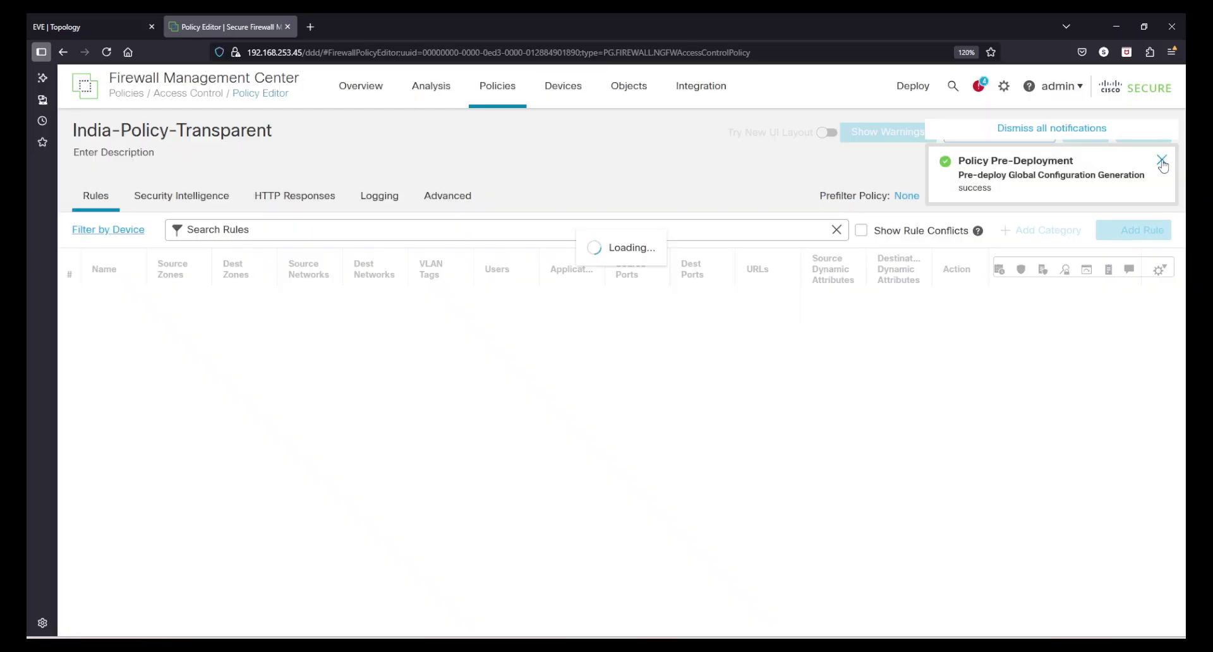
left_click(1161, 159)
Step: Give the policy the description "Policy for India Firewalls" and save it
left_click(175, 148)
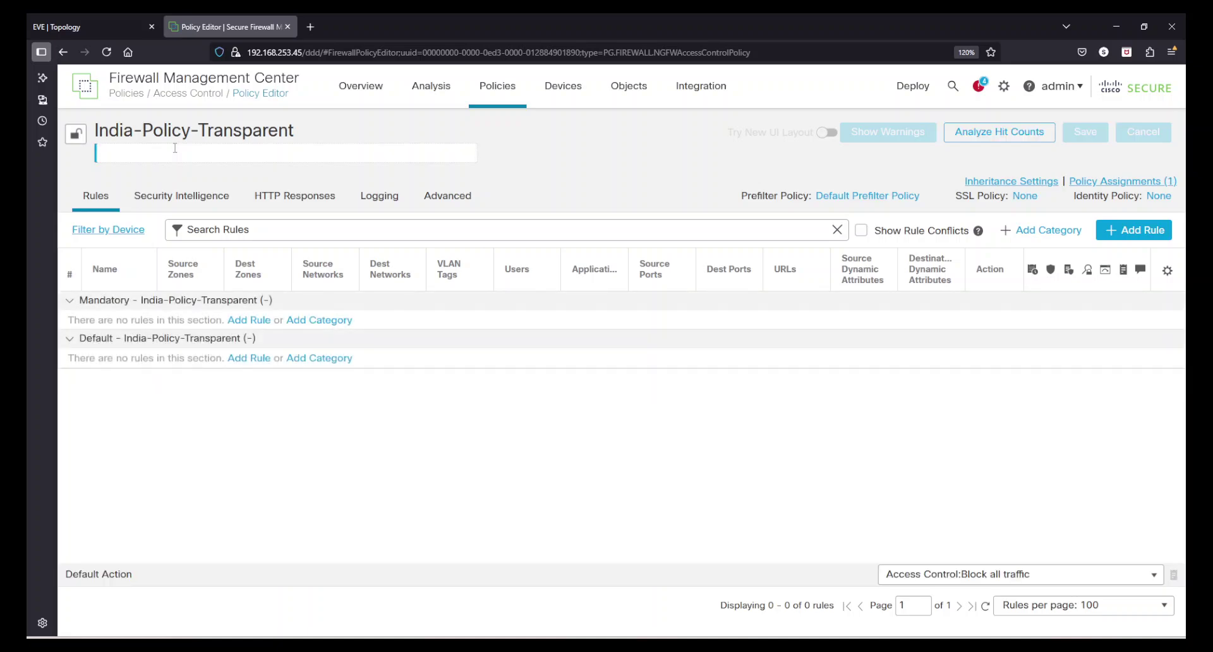
left_click(568, 168)
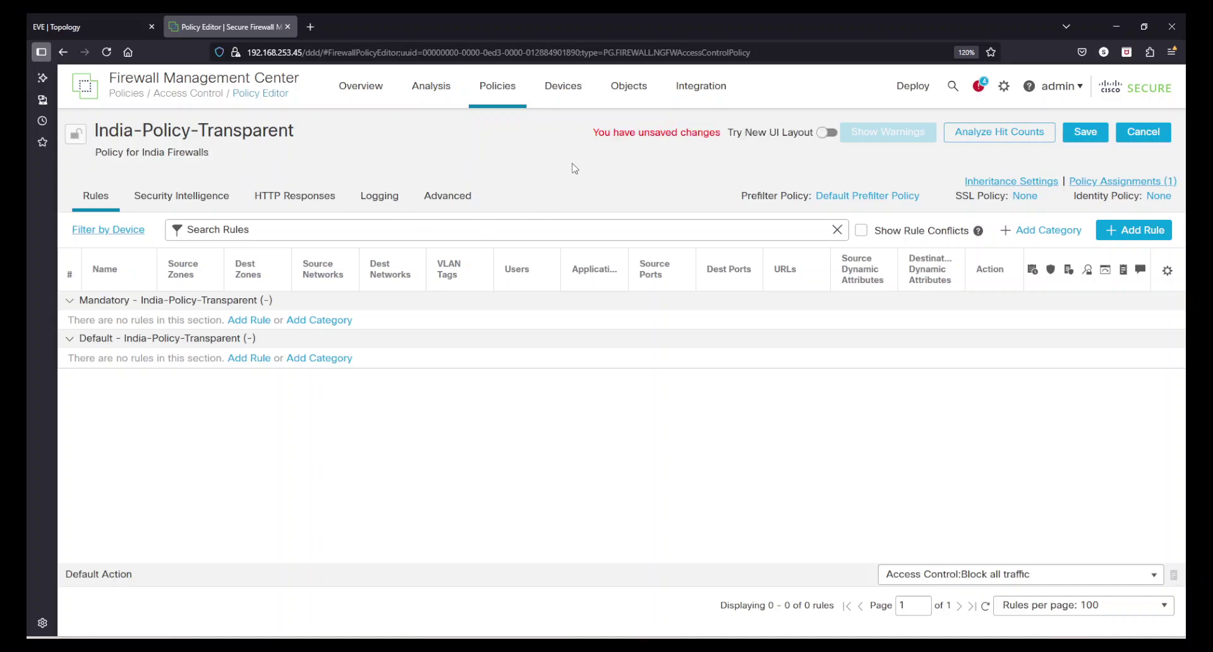
left_click(1072, 138)
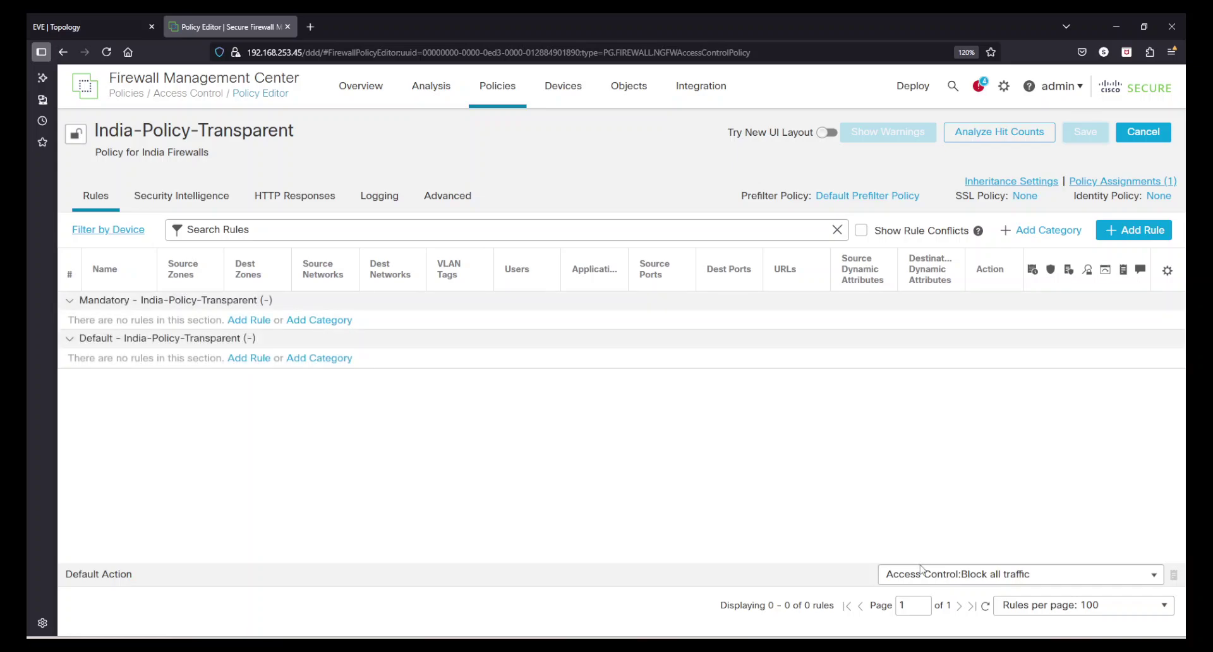
Step: Review the policy's available default actions and its Security Intelligence settings
left_click(957, 582)
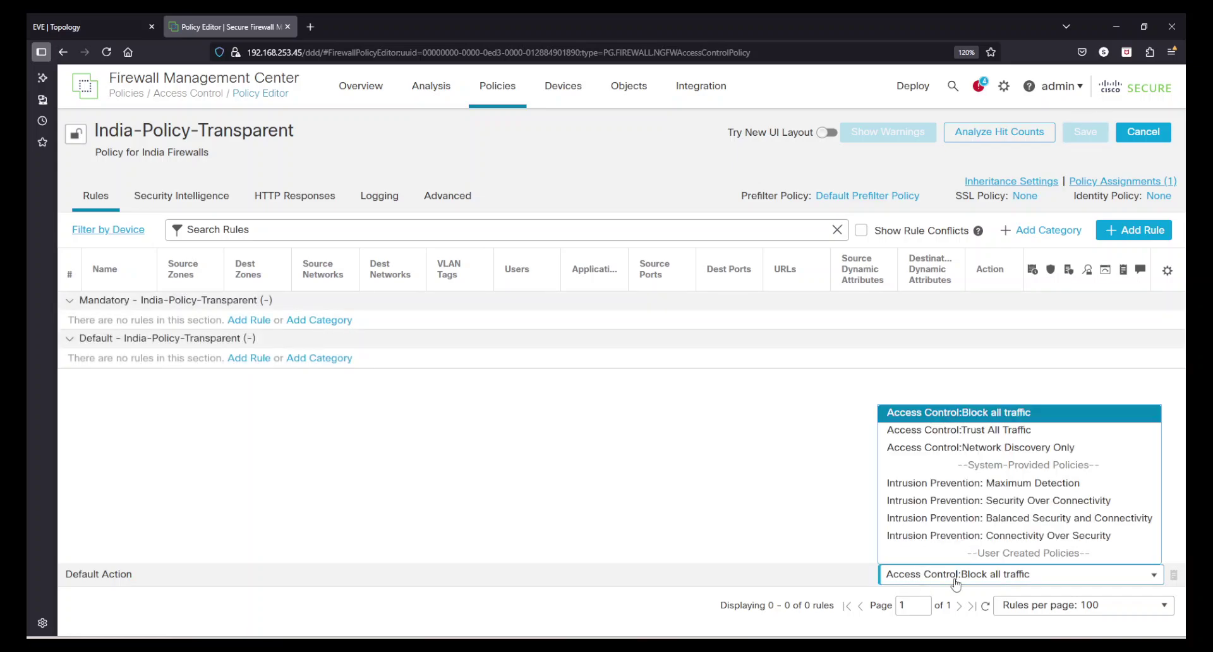
left_click(638, 525)
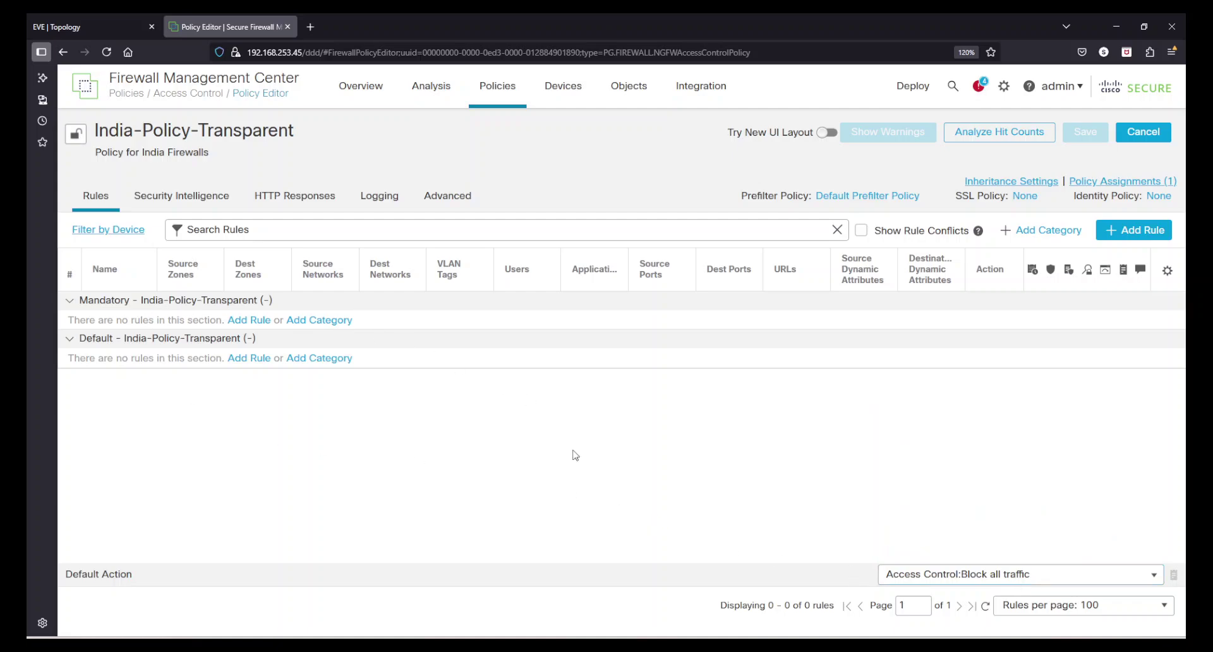
left_click(194, 196)
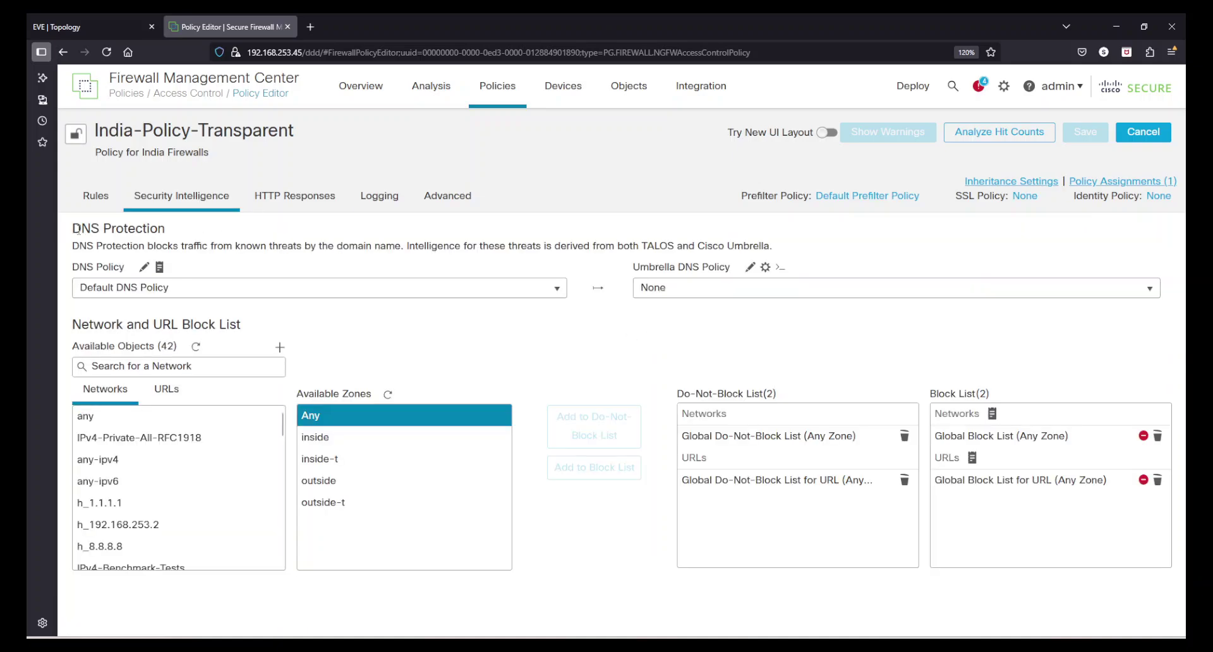
left_click(93, 197)
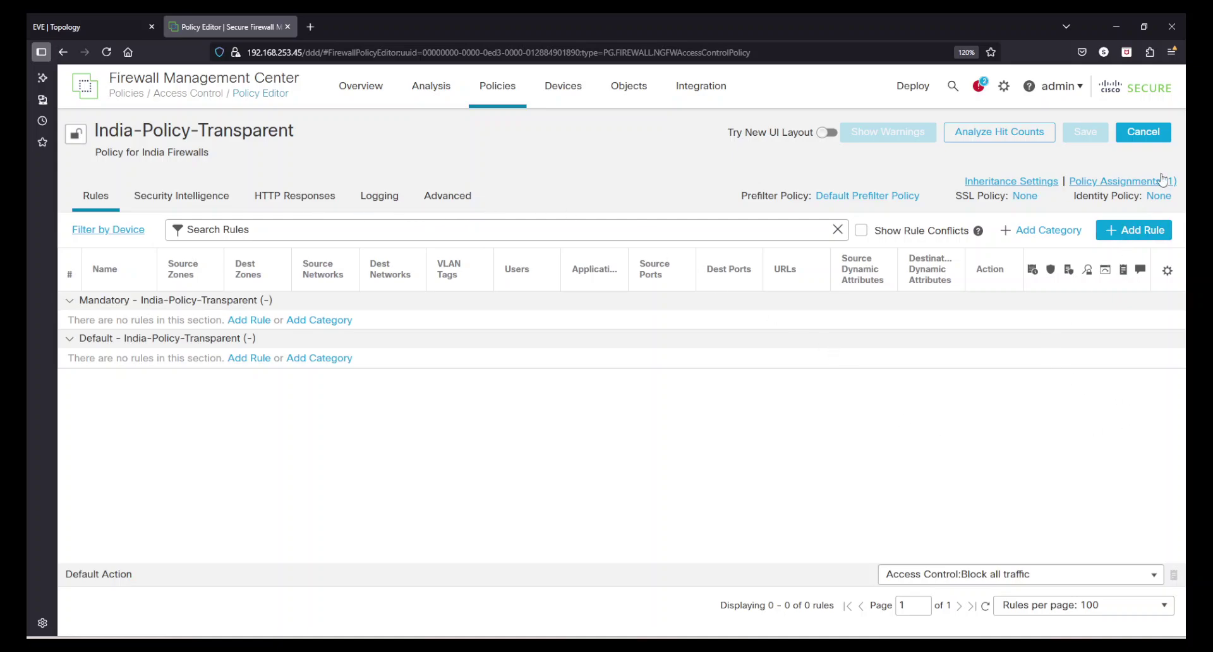
Step: Check the running tasks and FTD-2's deployment progress in the notifications
left_click(979, 88)
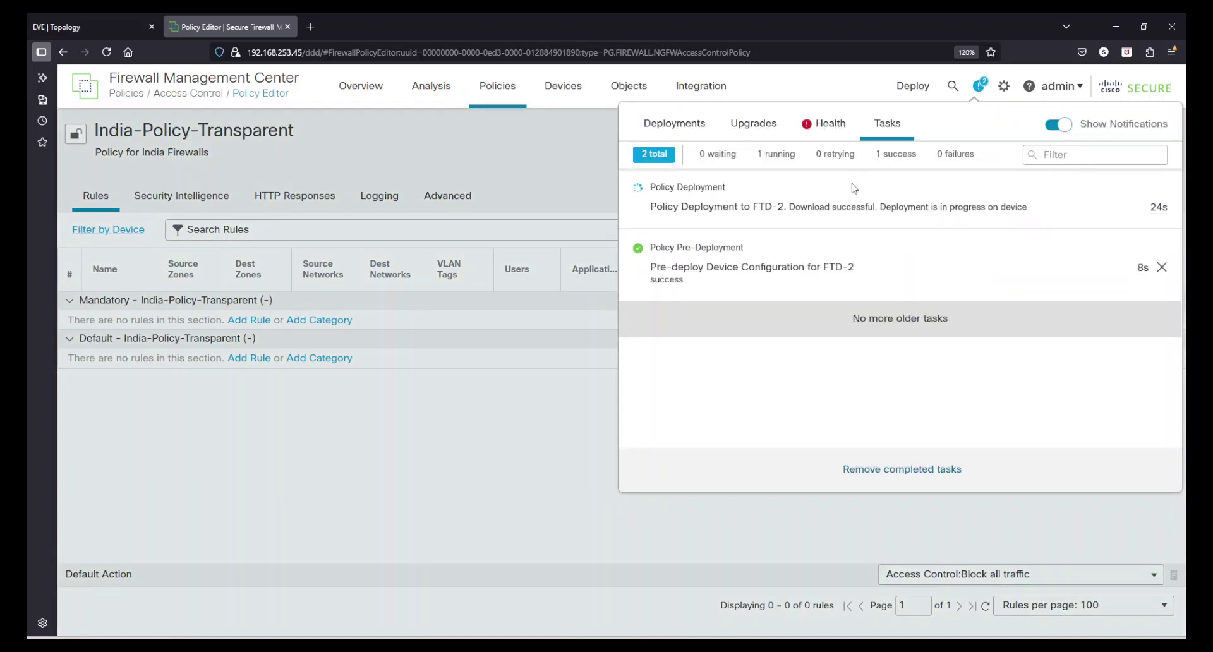
left_click_drag(815, 212, 948, 208)
left_click(793, 379)
left_click(733, 123)
left_click(675, 125)
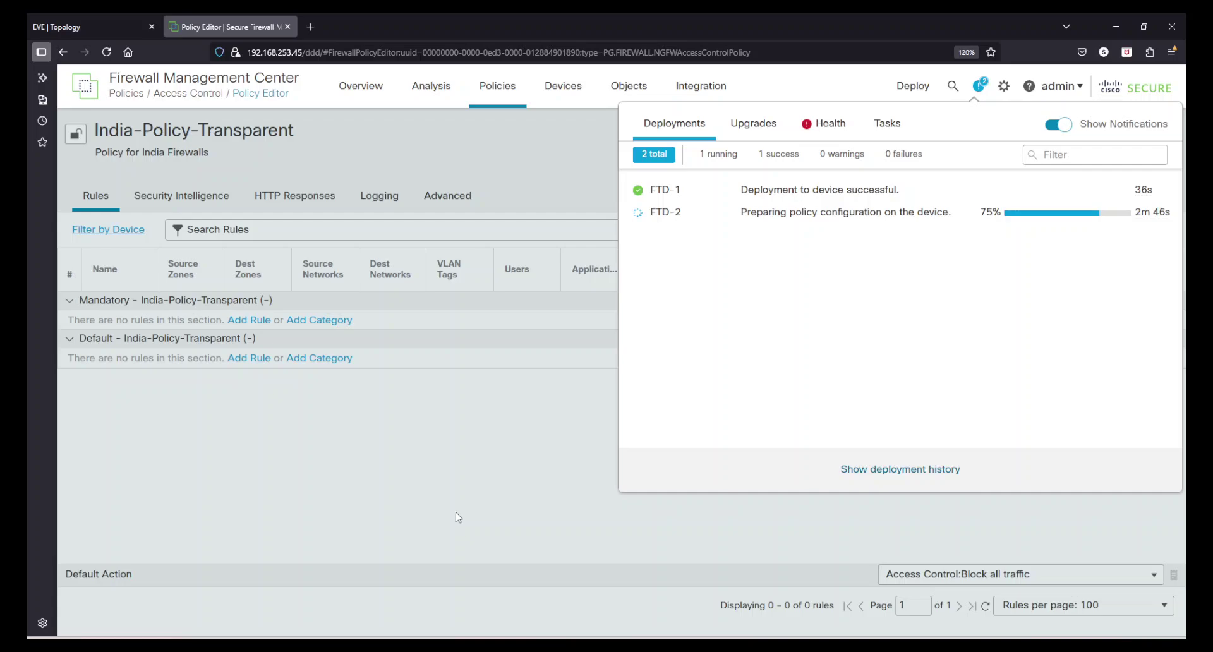
Step: Execute the show command with parameter "run interface" on FTD-2 in the Threat Defense CLI
left_click(563, 86)
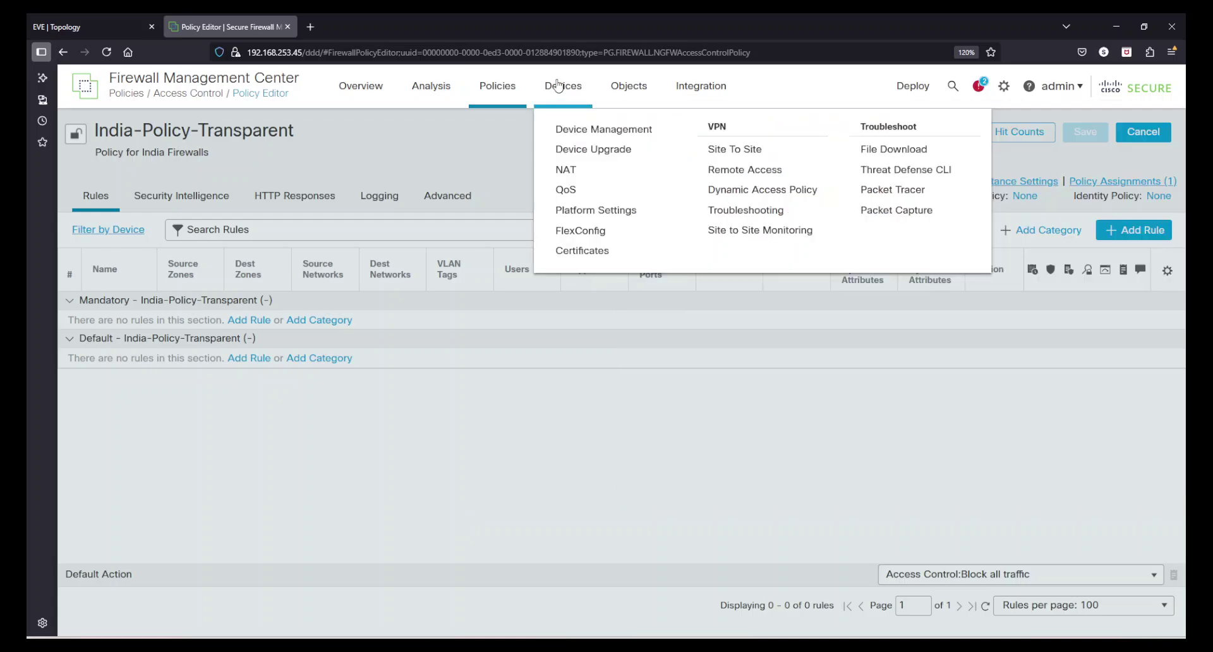
left_click(895, 170)
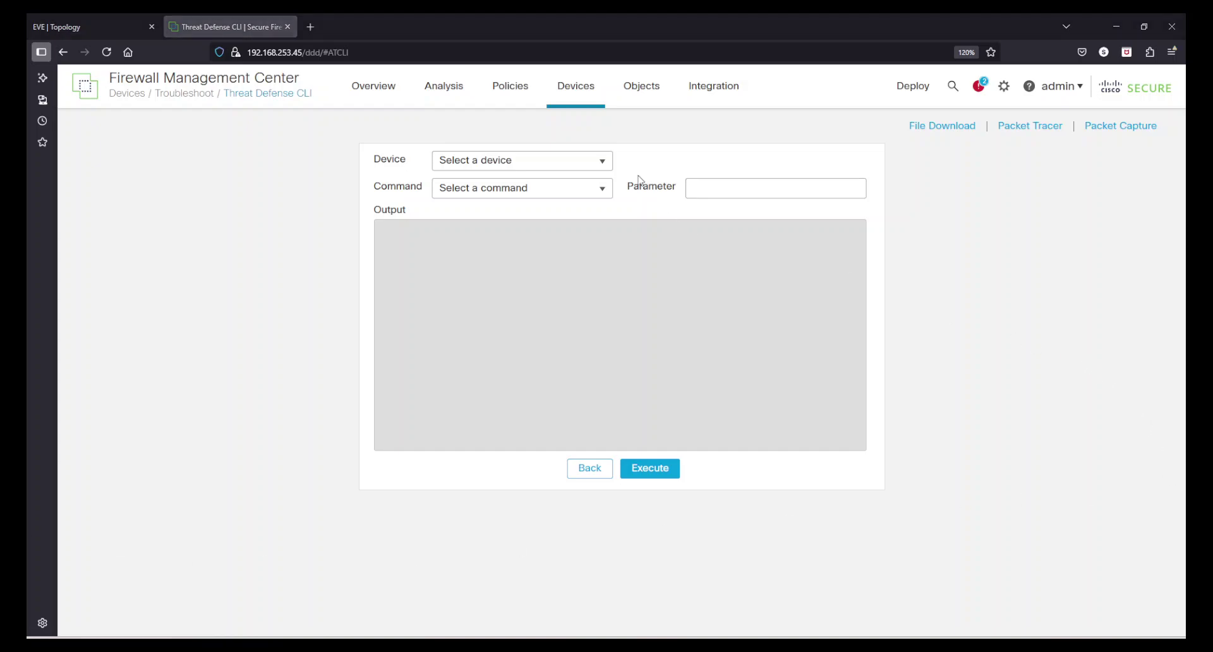
left_click(606, 166)
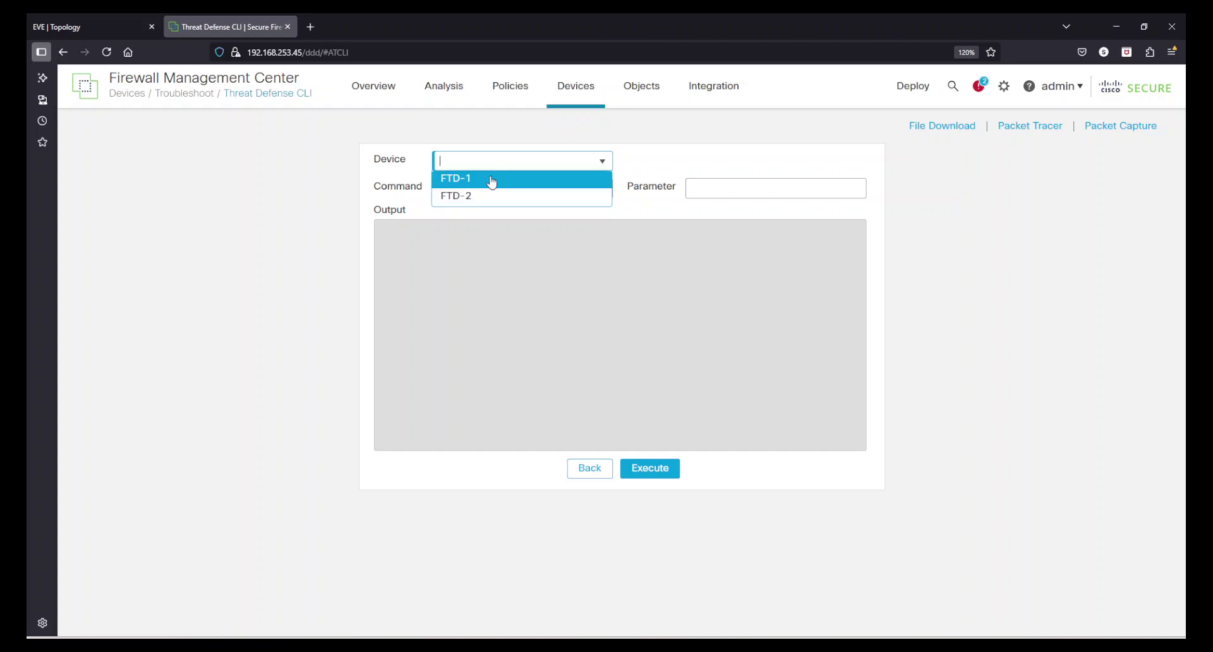
left_click(476, 196)
left_click(610, 196)
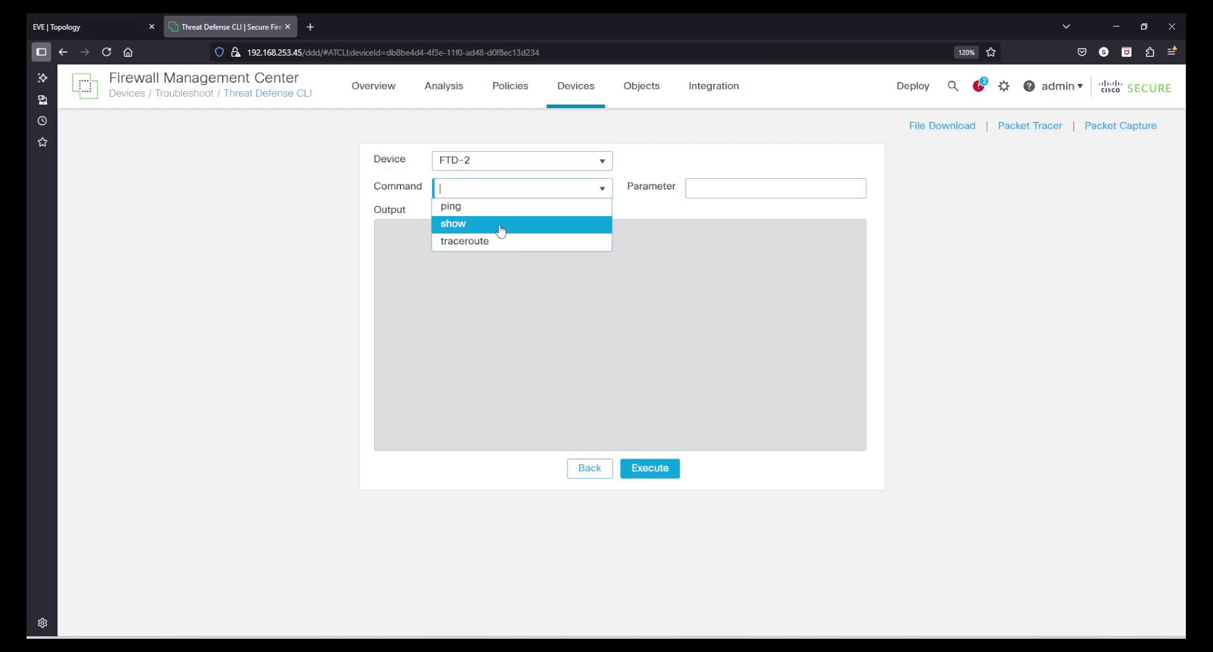
left_click(501, 230)
left_click(712, 184)
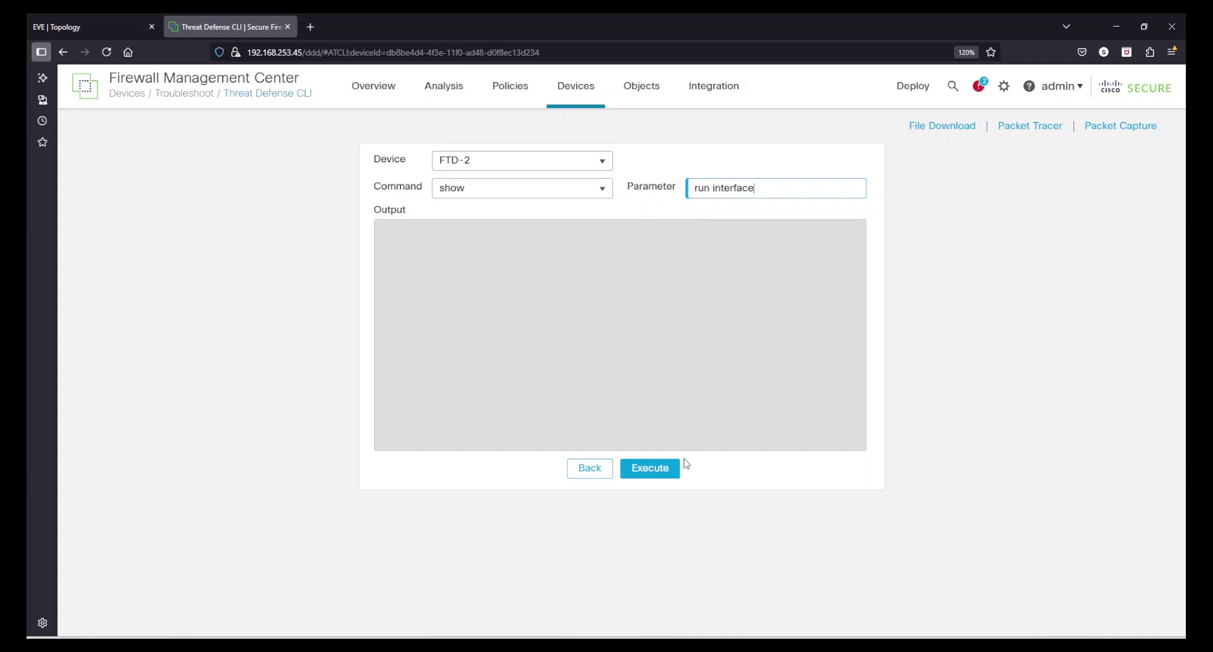
left_click(653, 467)
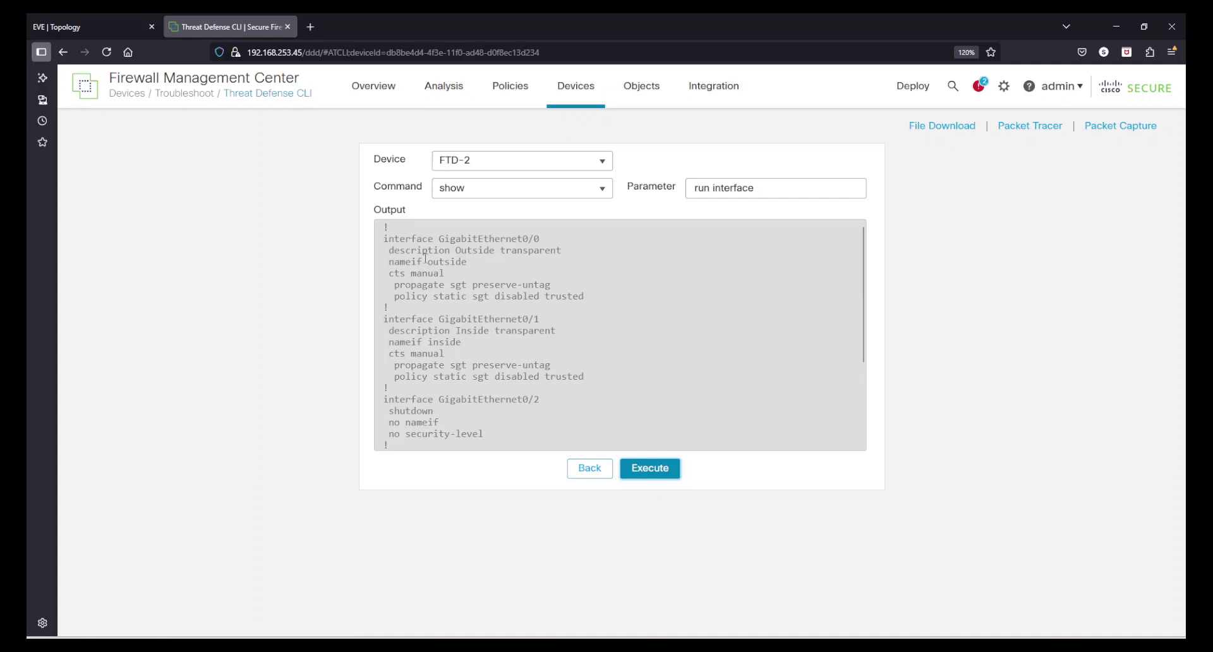
Step: Examine the descriptions, names and CTS settings of the outside and inside interfaces in the command output
left_click_drag(408, 249, 557, 250)
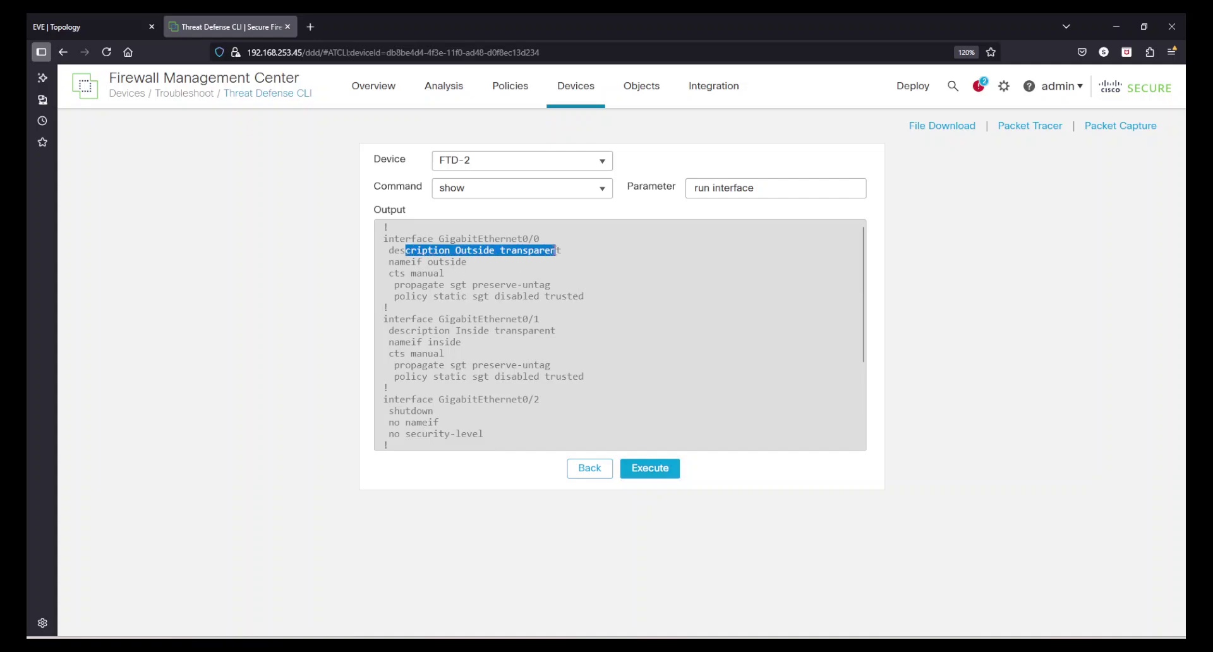
left_click(557, 250)
left_click_drag(487, 261, 391, 308)
left_click(406, 273)
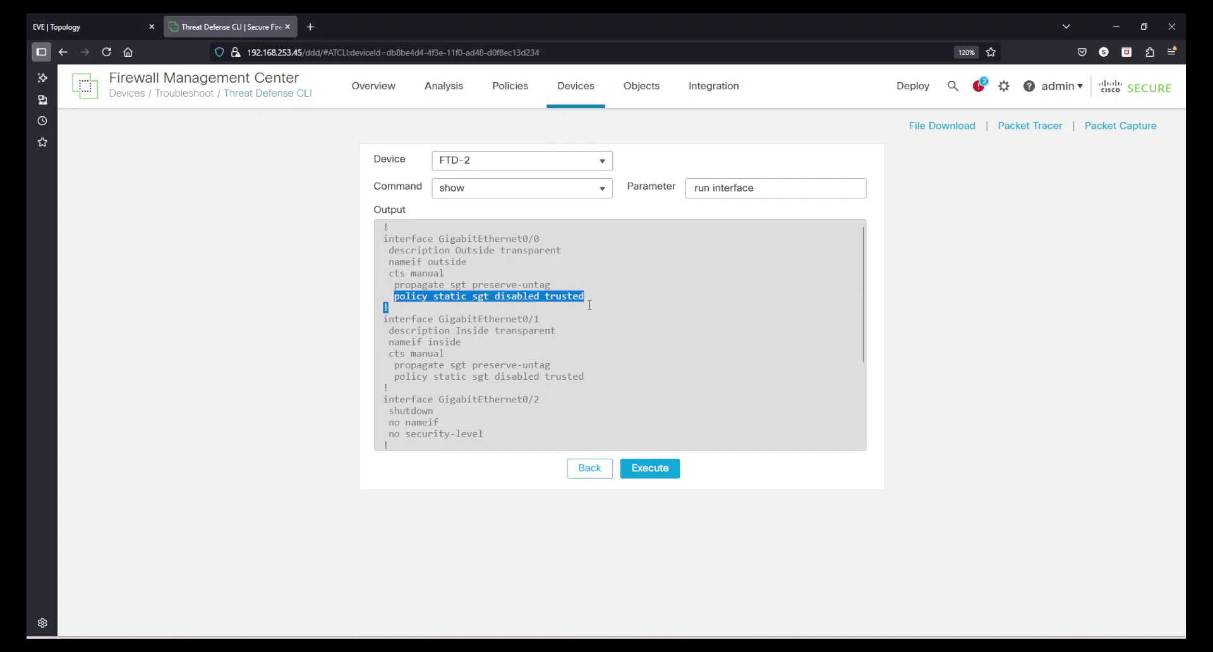
left_click(461, 341)
left_click_drag(479, 345, 388, 342)
left_click(533, 366)
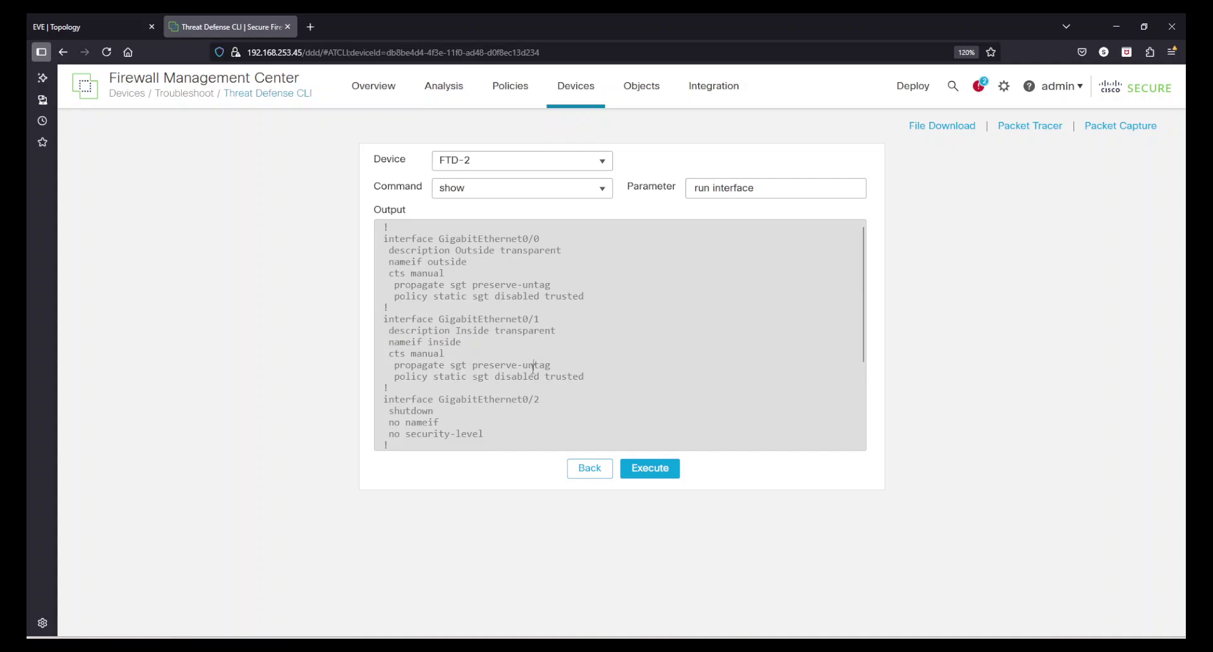
Step: Examine the GigabitEthernet0/2, GigabitEthernet0/3 and management interface entries and recheck the outside and inside interface blocks
scroll(535, 369, "down", 3)
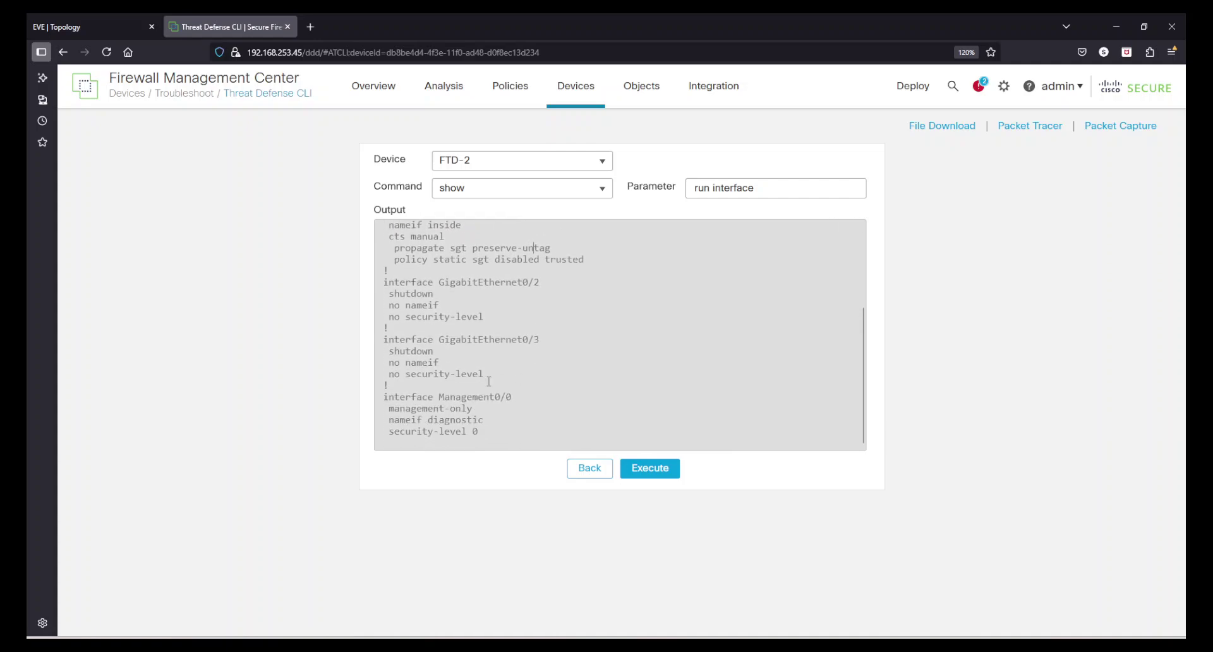
left_click_drag(387, 386, 383, 281)
left_click(468, 328)
left_click_drag(542, 360, 366, 290)
left_click(560, 357)
scroll(476, 308, "up", 3)
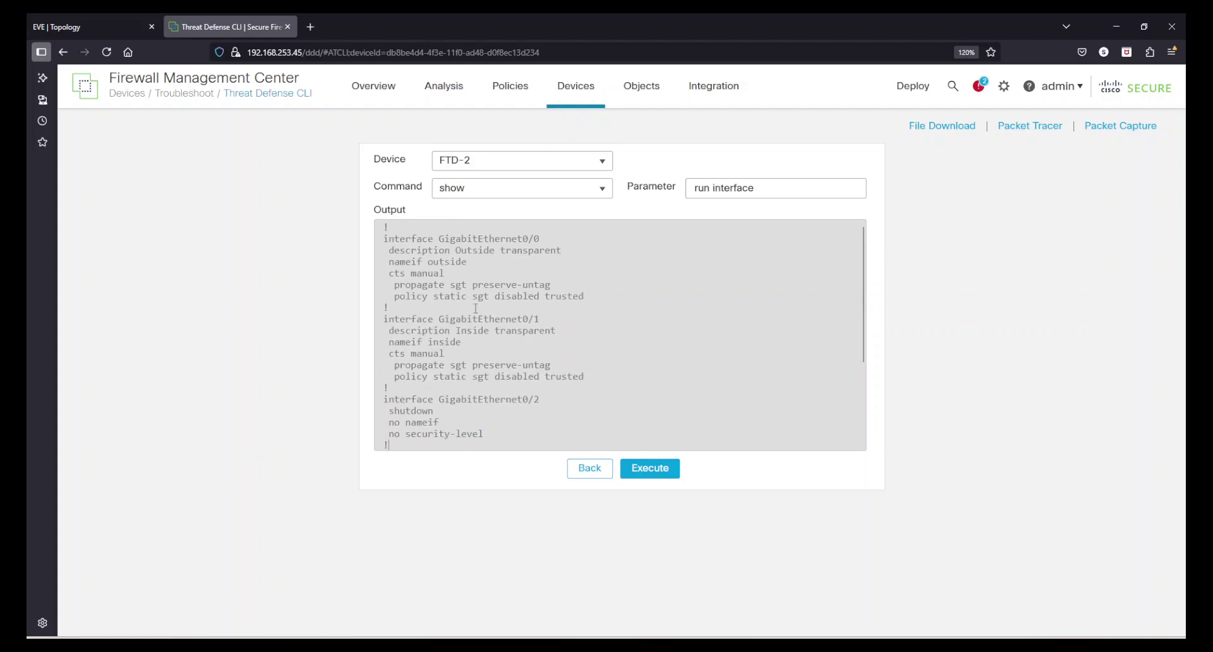
left_click_drag(429, 255, 563, 350)
left_click(563, 348)
Step: Shorten the show parameter to "run" and execute it on FTD-2
left_click_drag(755, 188, 710, 191)
key("BackSpace")
left_click(639, 478)
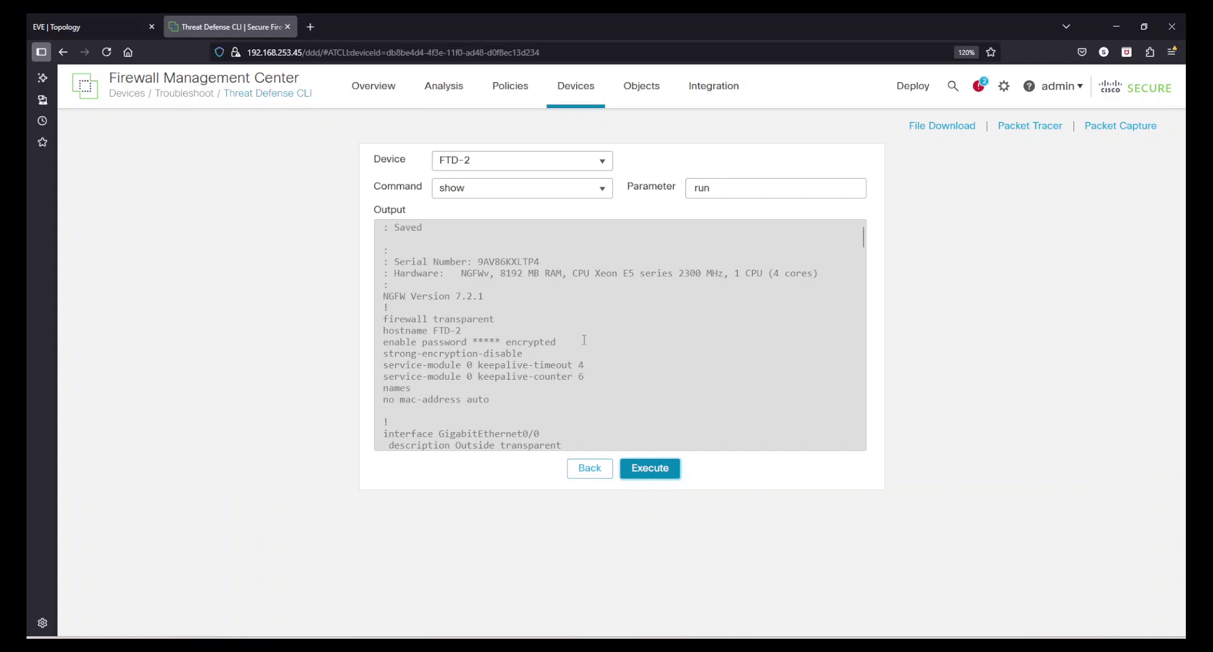
Step: Examine the default prefilter policy's access-list entries in FTD-2's running configuration
scroll(583, 398, "down", 5)
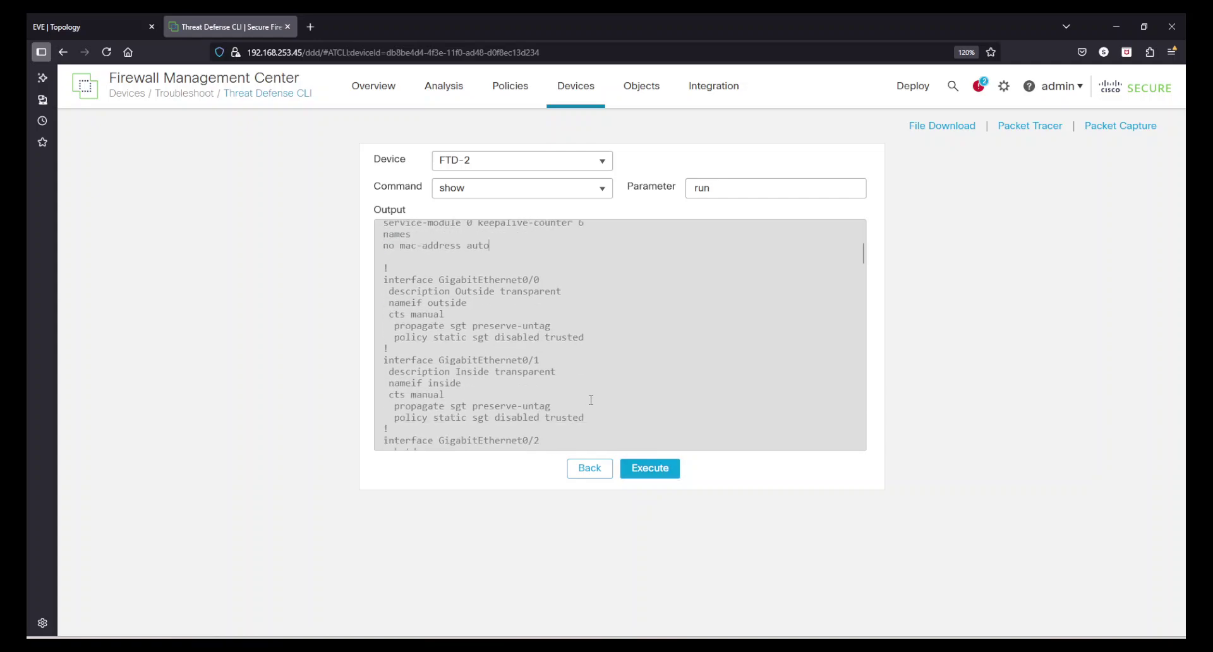
scroll(601, 381, "down", 10)
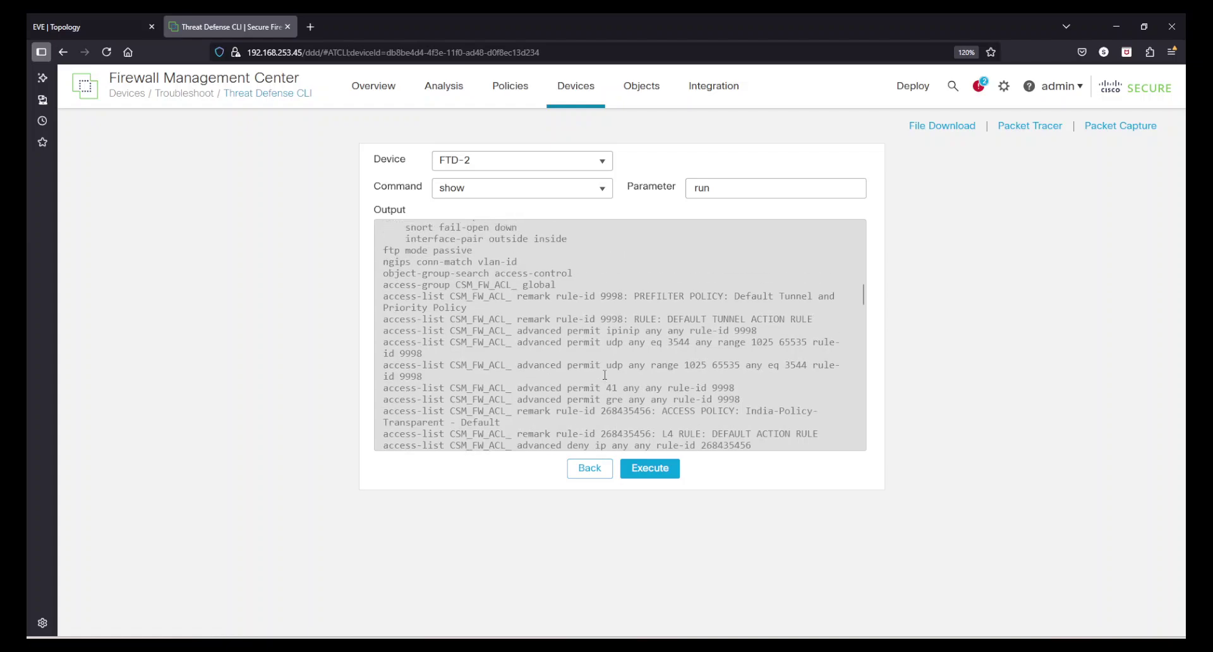
left_click_drag(394, 311, 741, 387)
left_click(564, 347)
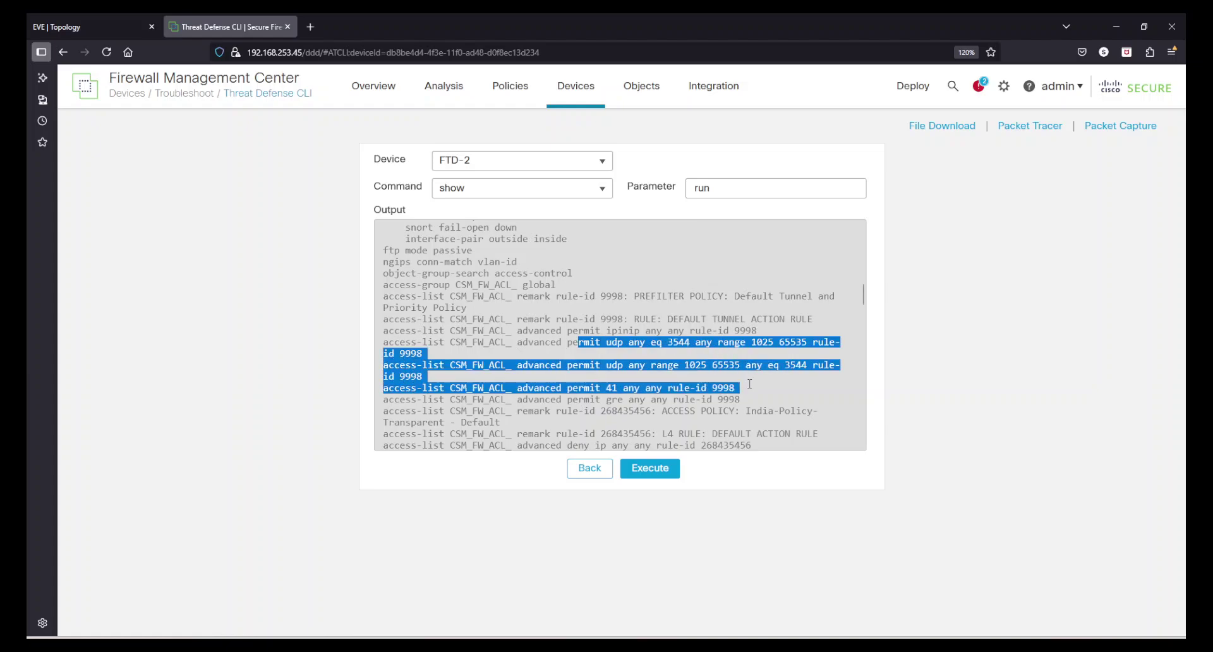
left_click(740, 388)
left_click_drag(621, 293, 813, 298)
left_click(792, 307)
left_click(810, 302)
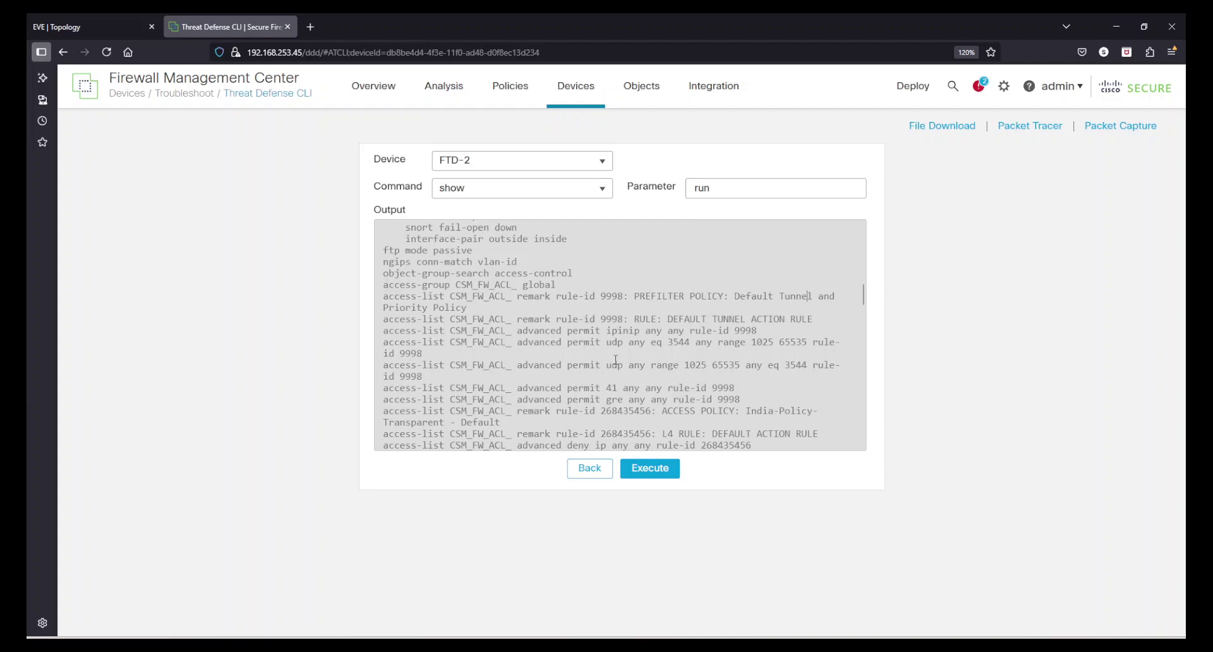
double_click(535, 330)
double_click(584, 330)
left_click(631, 330)
left_click_drag(606, 331, 761, 330)
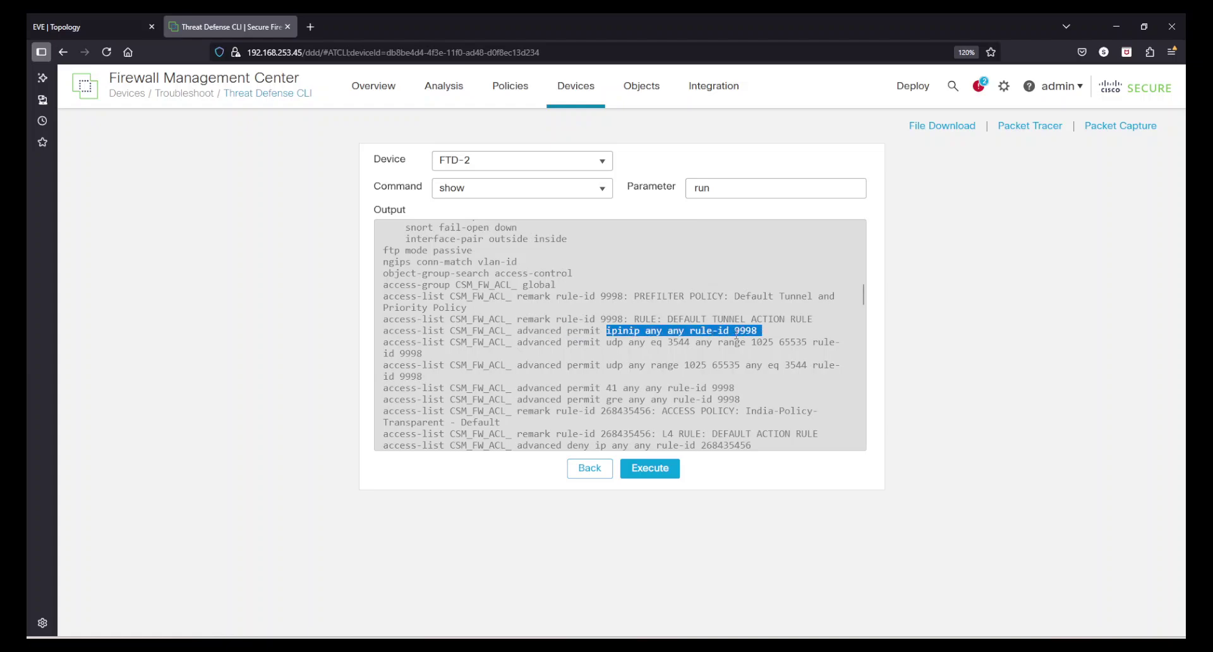
left_click(735, 331)
Step: Examine the GRE permit entry, the India-Policy-Transparent default deny rule and the TCP map in the running configuration
scroll(732, 343, "down", 2)
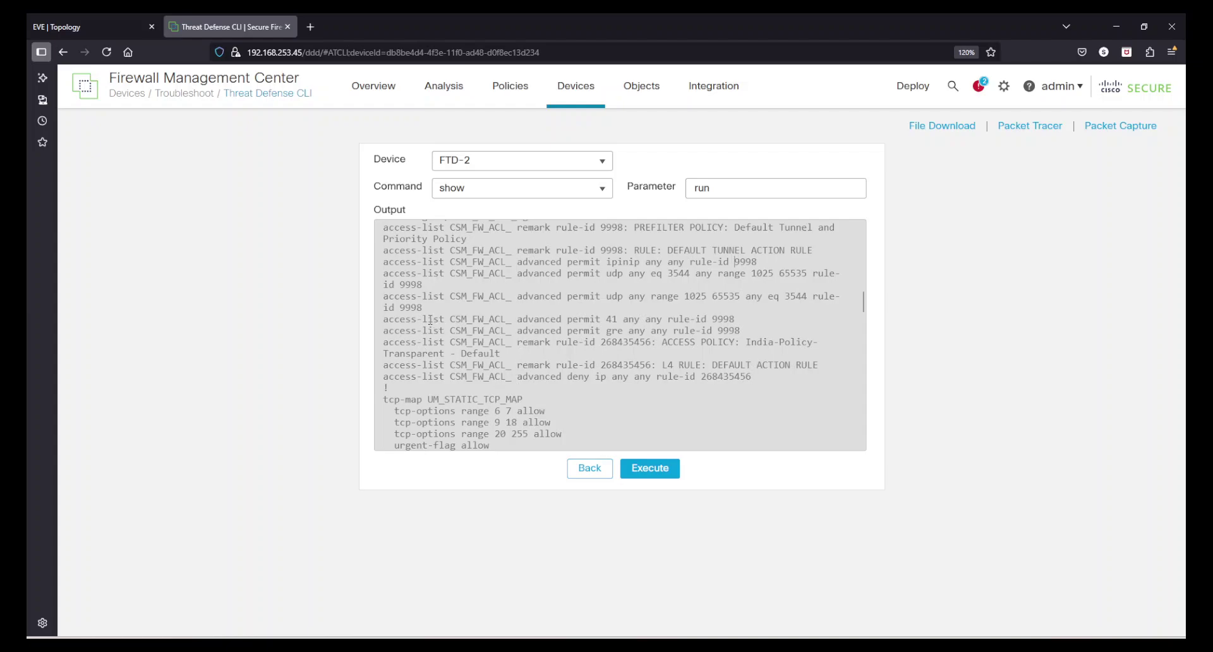
left_click_drag(430, 320, 616, 377)
left_click(616, 376)
left_click_drag(755, 377, 619, 376)
left_click(617, 376)
left_click_drag(533, 330, 692, 330)
left_click(691, 330)
scroll(575, 364, "down", 4)
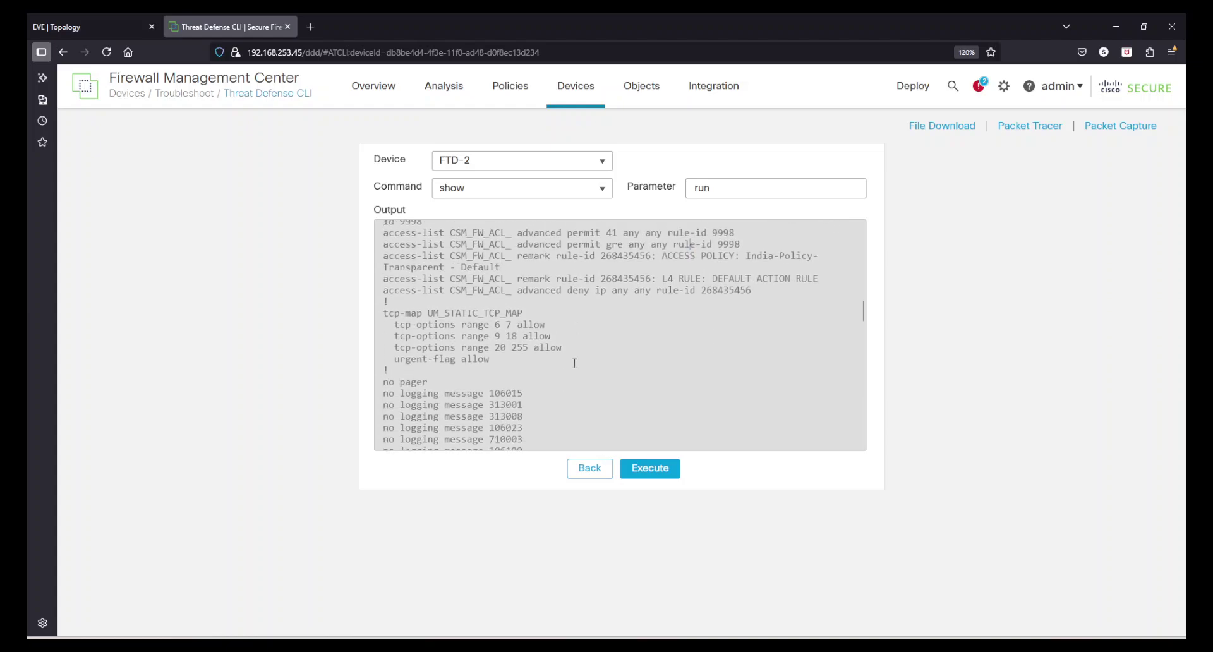
left_click_drag(384, 262, 436, 331)
left_click(479, 341)
Step: Look through the rest of FTD-2's running configuration and return to its beginning
scroll(540, 371, "down", 15)
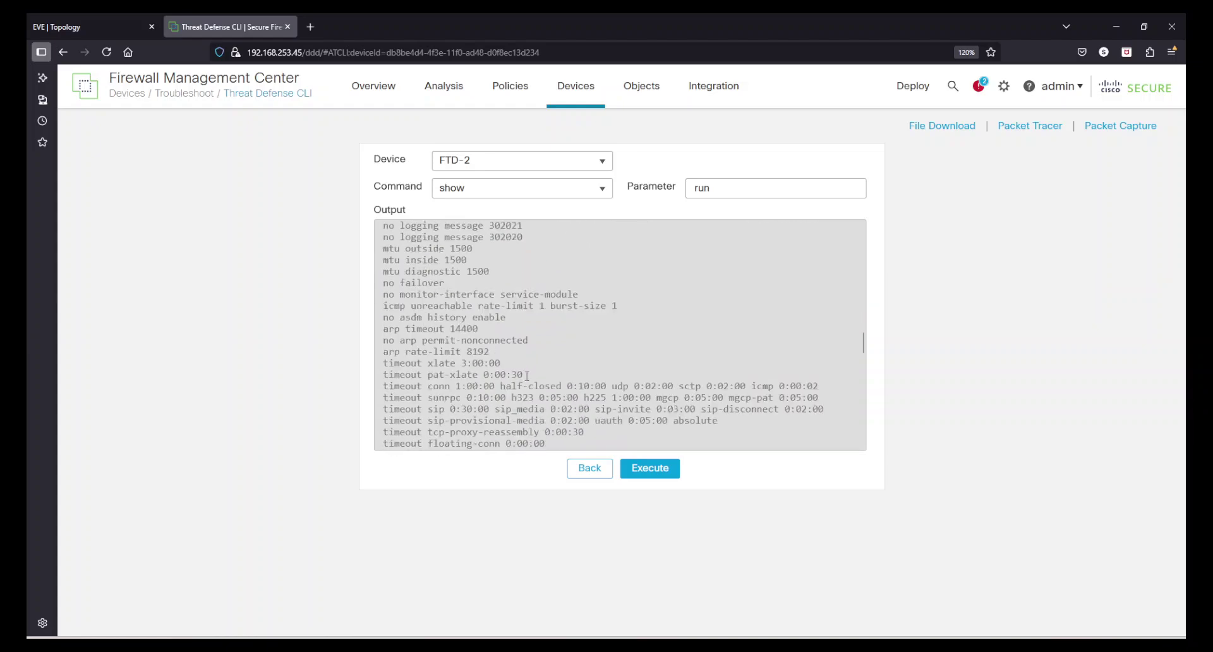
scroll(540, 372, "down", 4)
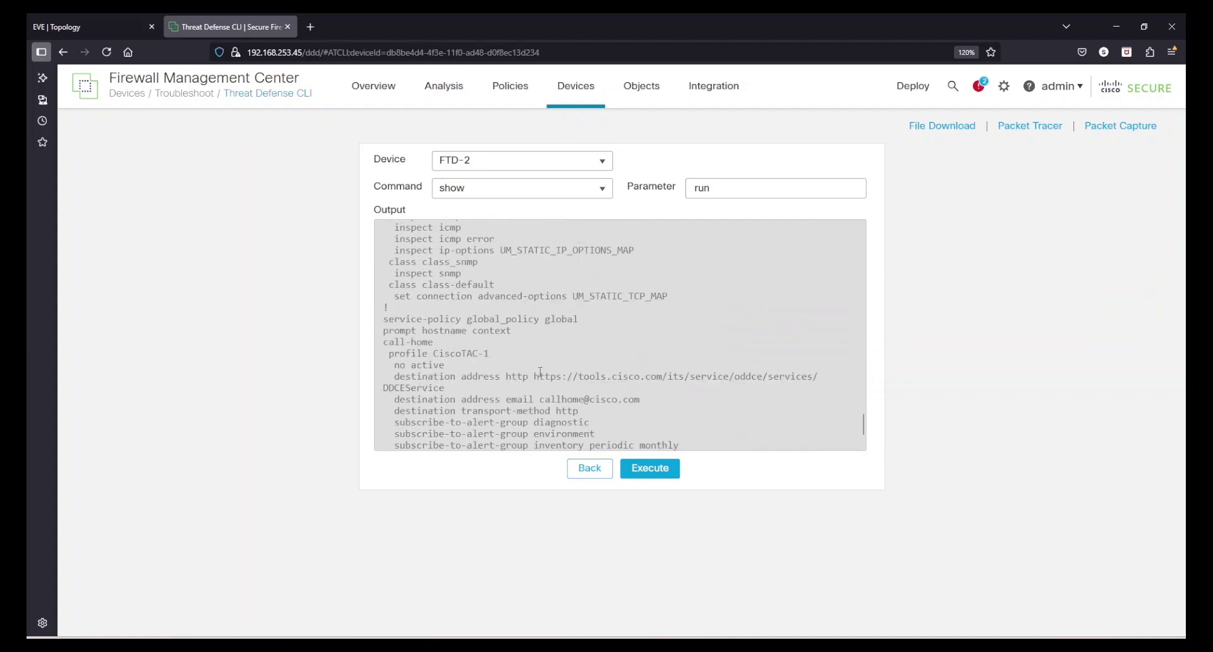
scroll(540, 372, "down", 3)
scroll(543, 374, "up", 20)
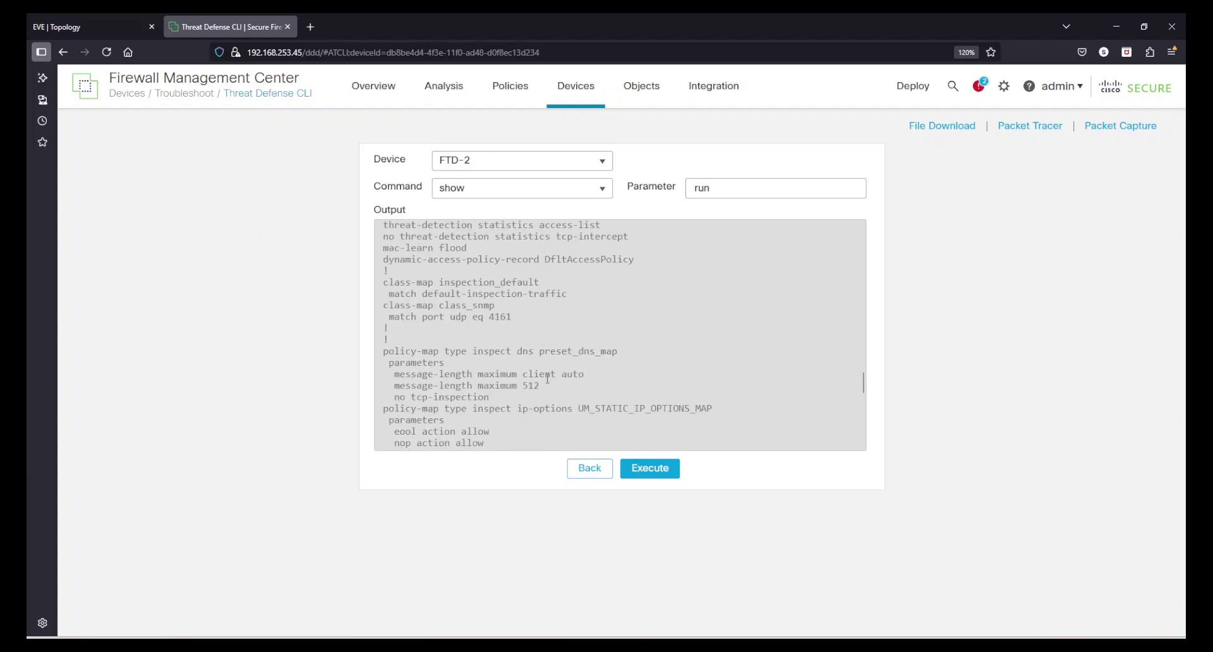
scroll(547, 379, "up", 15)
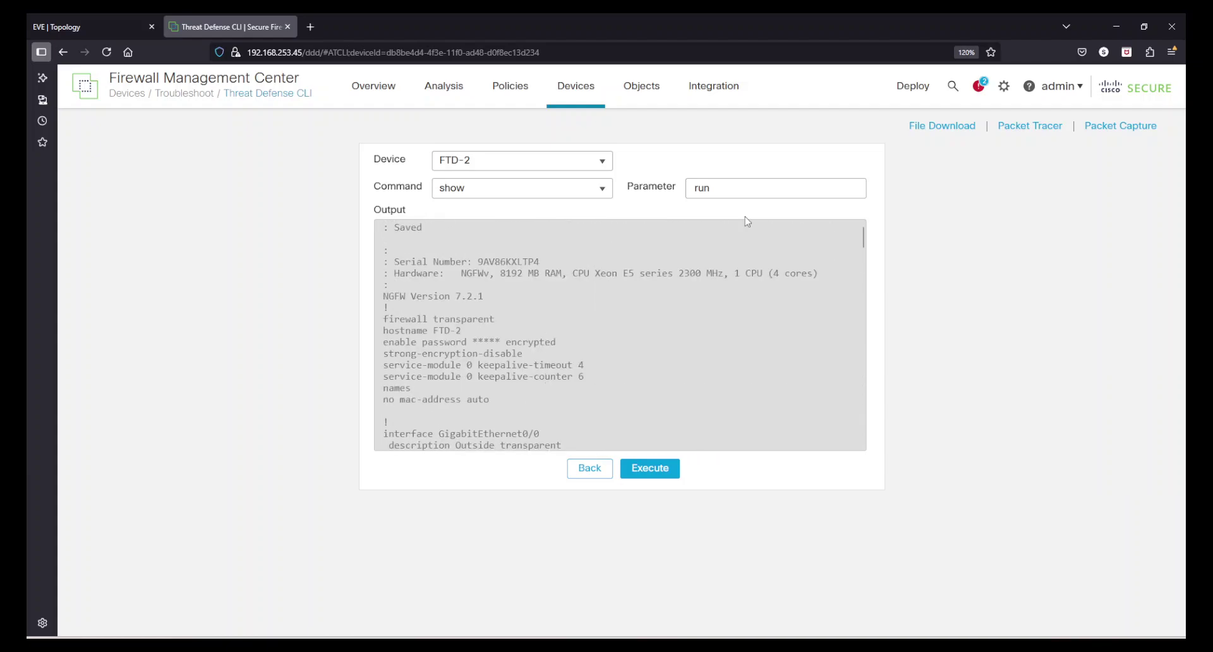
double_click(732, 188)
left_click(720, 298)
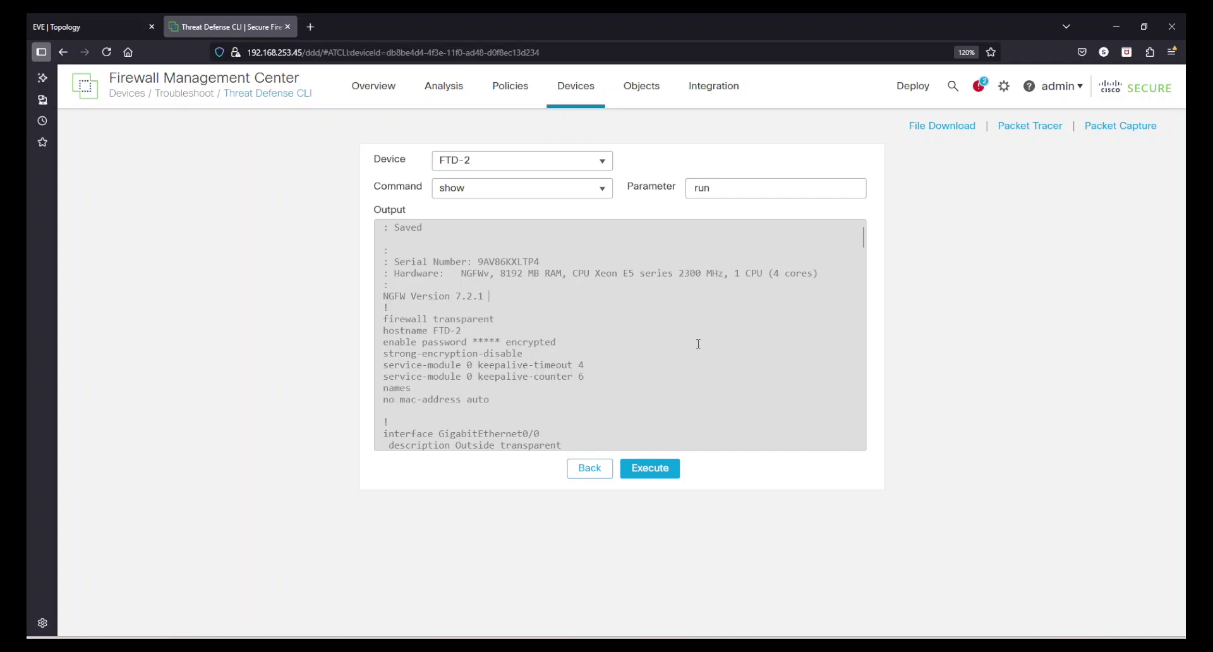